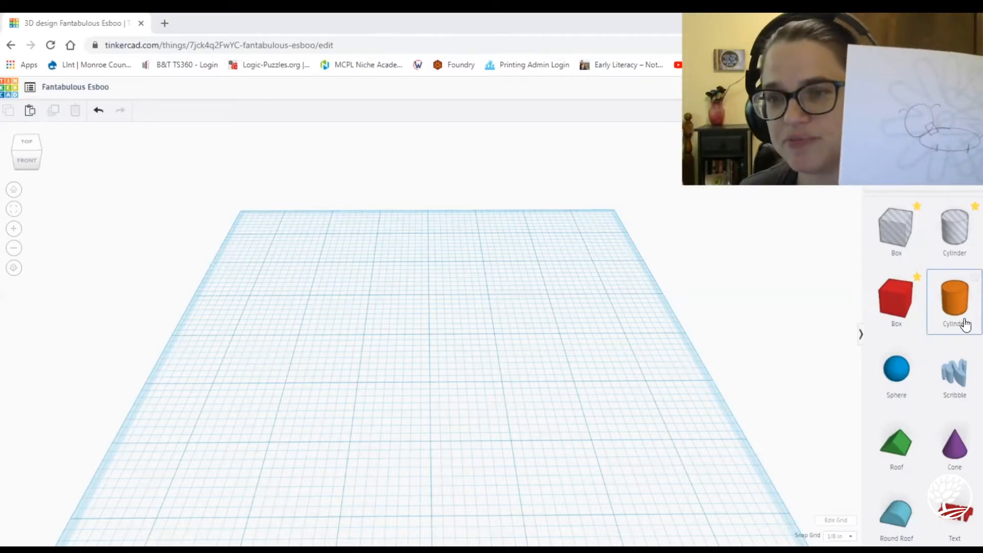
- Place a solid cylinder left of the workplane's centre and set its height to 0.125 in
drag(946, 310, 361, 365)
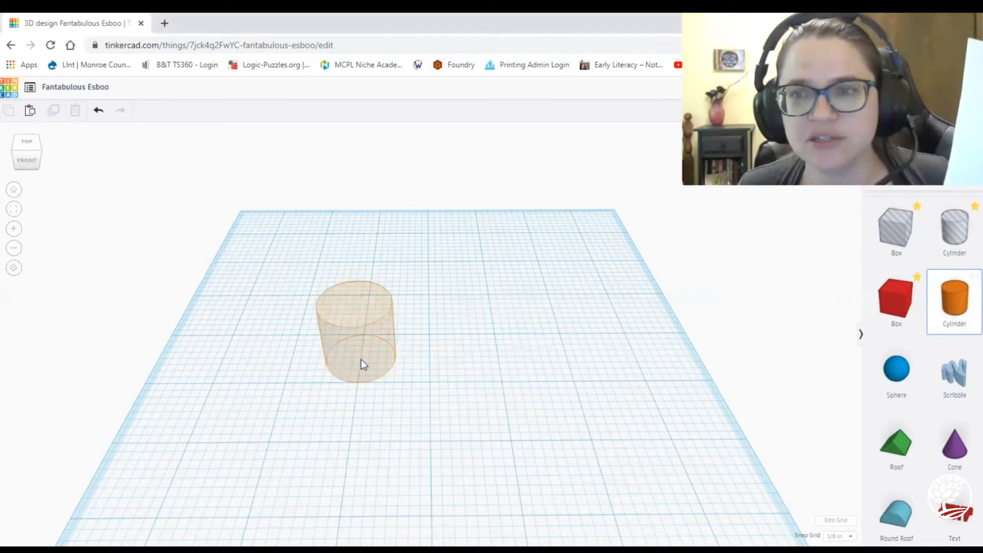
drag(361, 357, 361, 353)
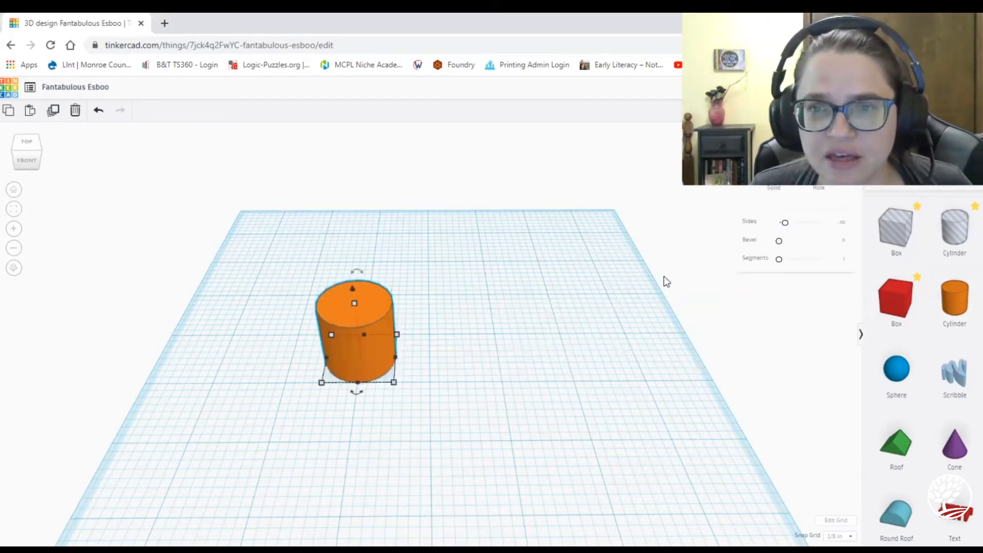
right_drag(531, 362, 533, 329)
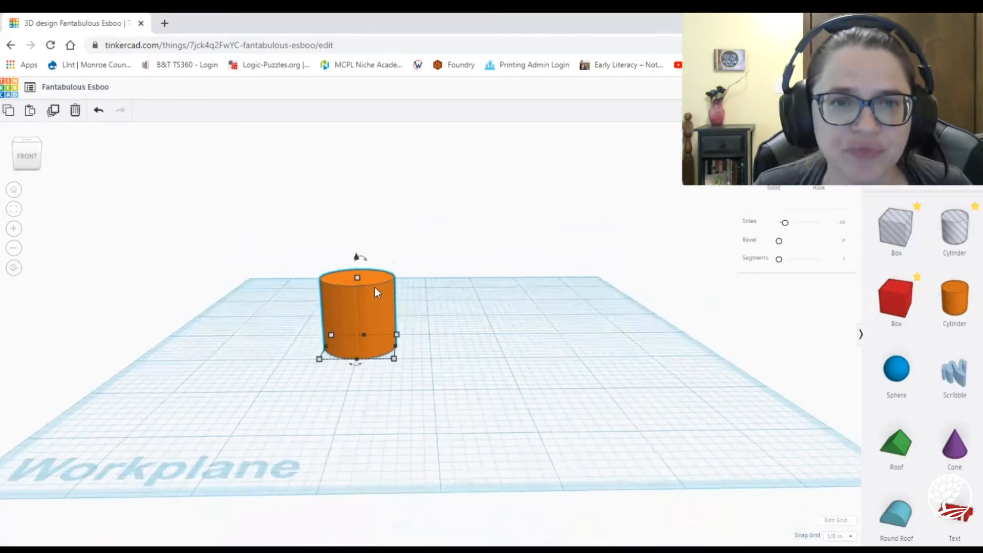
right_drag(484, 371, 481, 366)
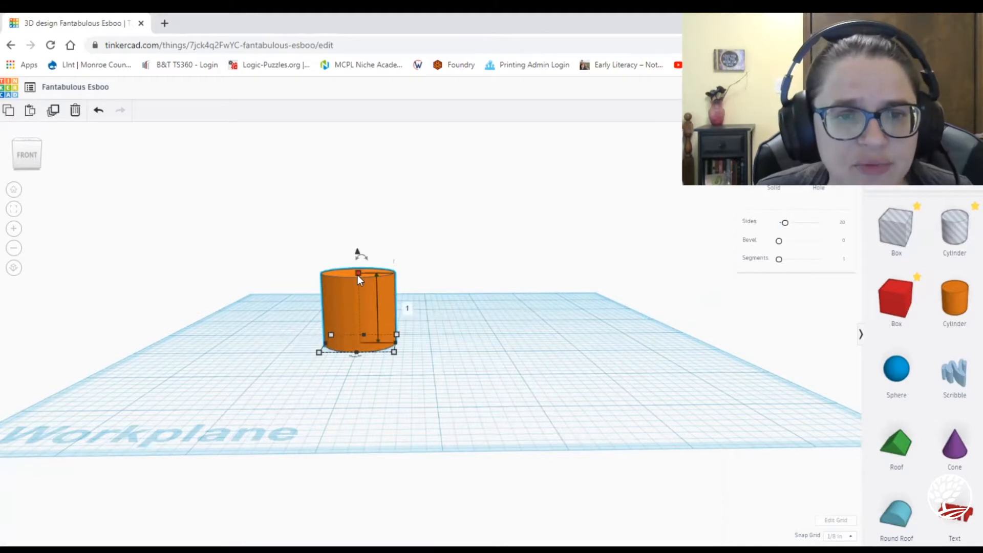
click(405, 310)
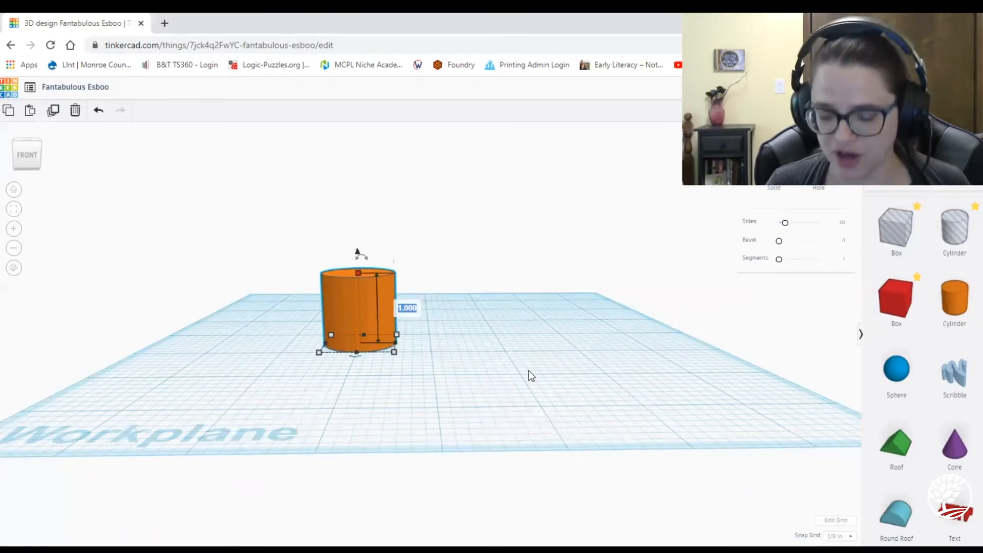
text(.125)
key(Return)
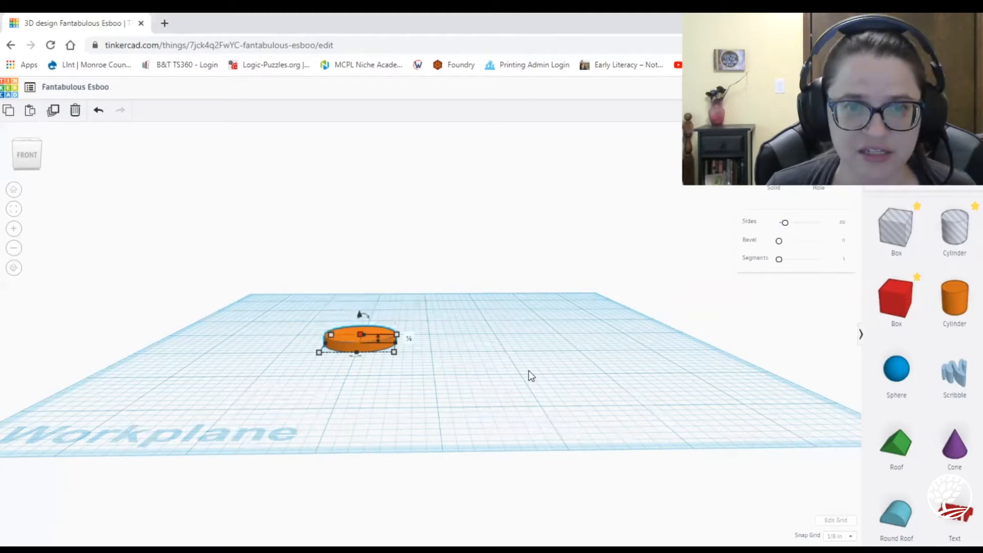
- Place a second solid cylinder beside the first disc and set its height to 0.125 in
scroll(528, 370, up, 5)
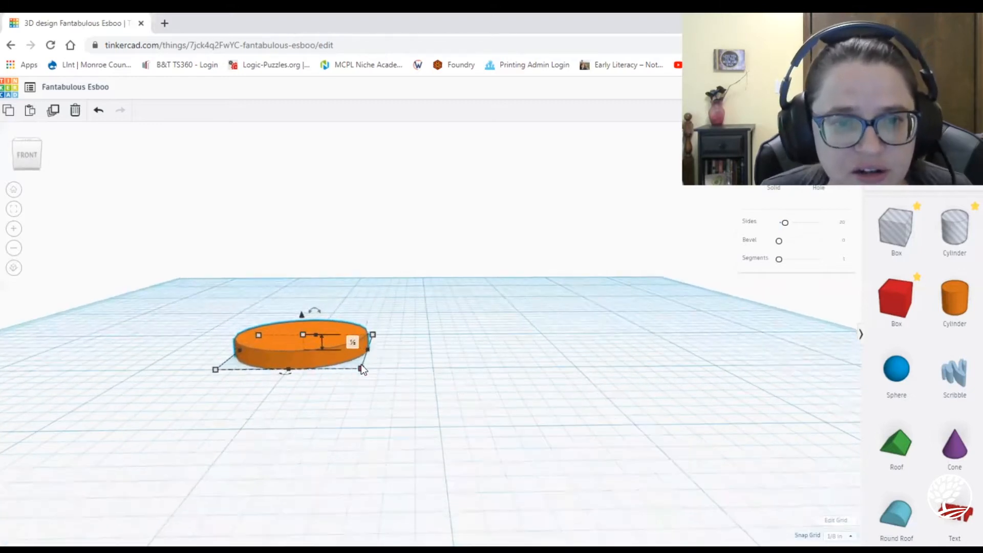
scroll(361, 364, up, 3)
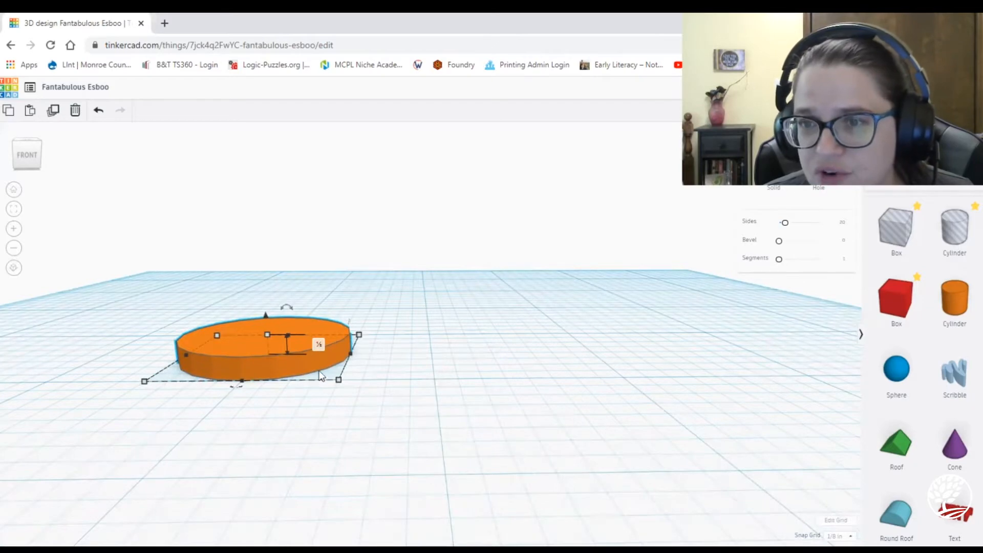
mouse_move(429, 381)
right_down()
mouse_move(441, 308)
mouse_move(441, 367)
mouse_move(421, 388)
right_up()
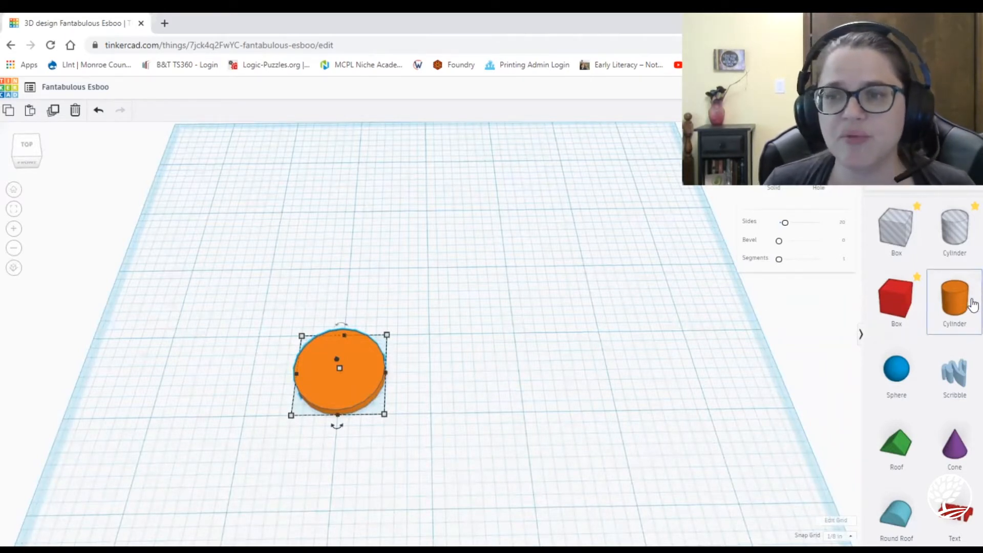
drag(970, 306, 440, 428)
right_drag(590, 343, 537, 355)
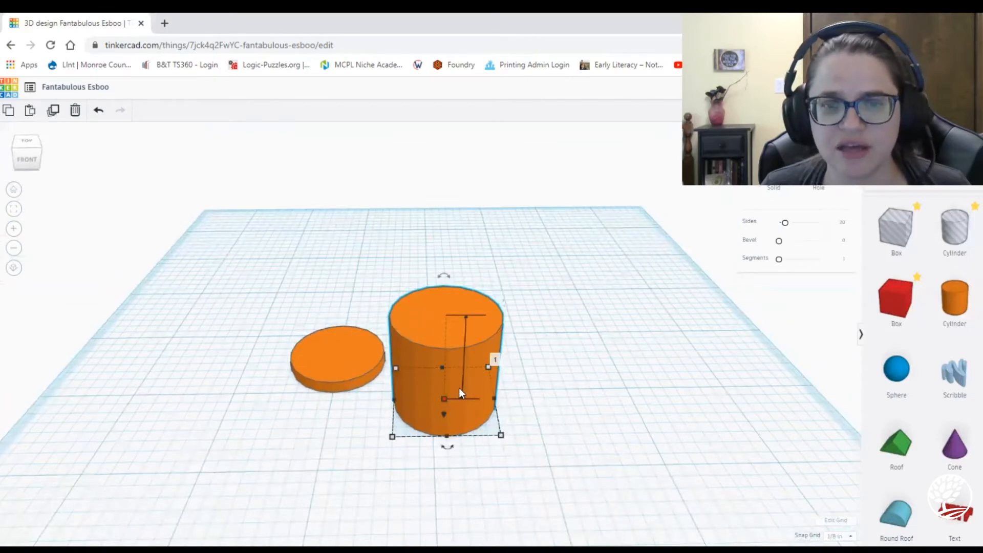
click(495, 359)
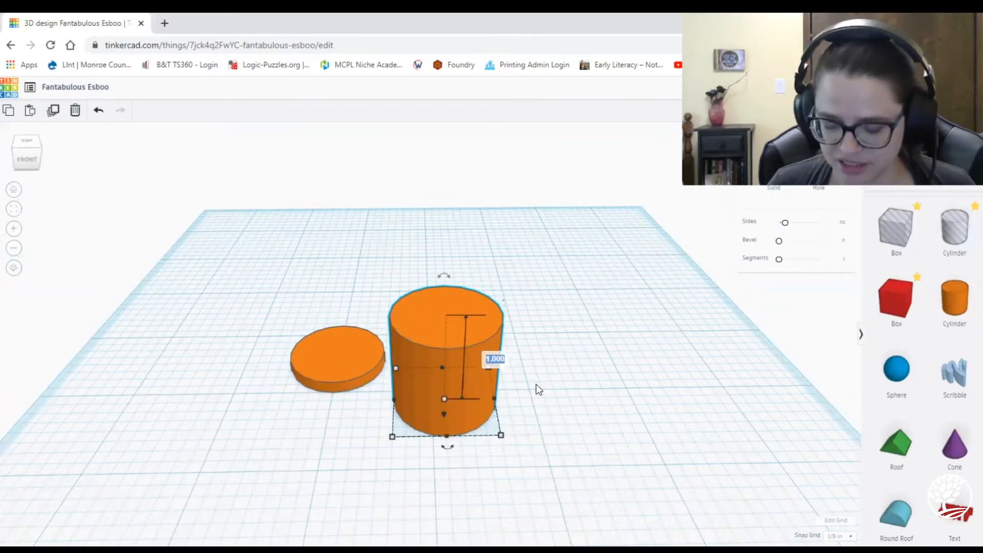
text(.125)
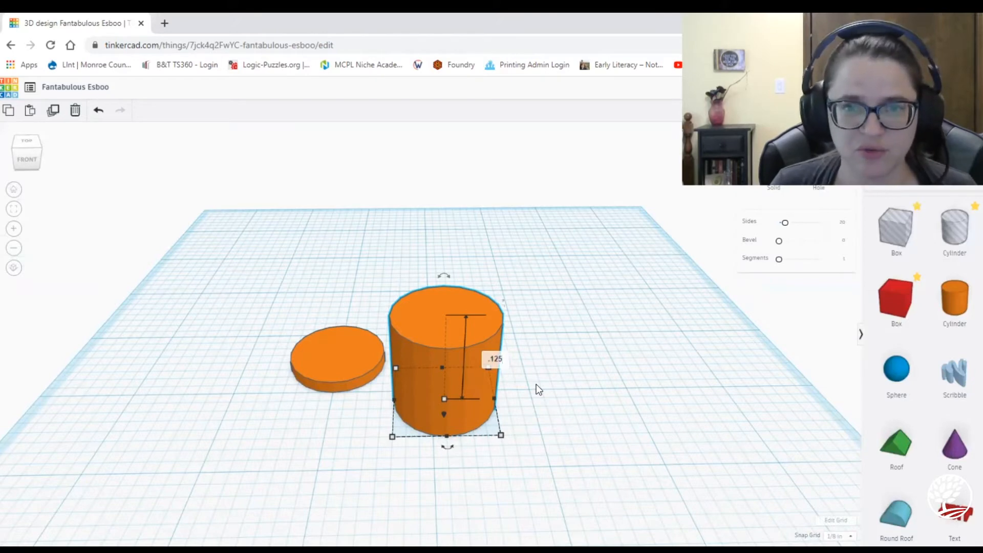
key(Return)
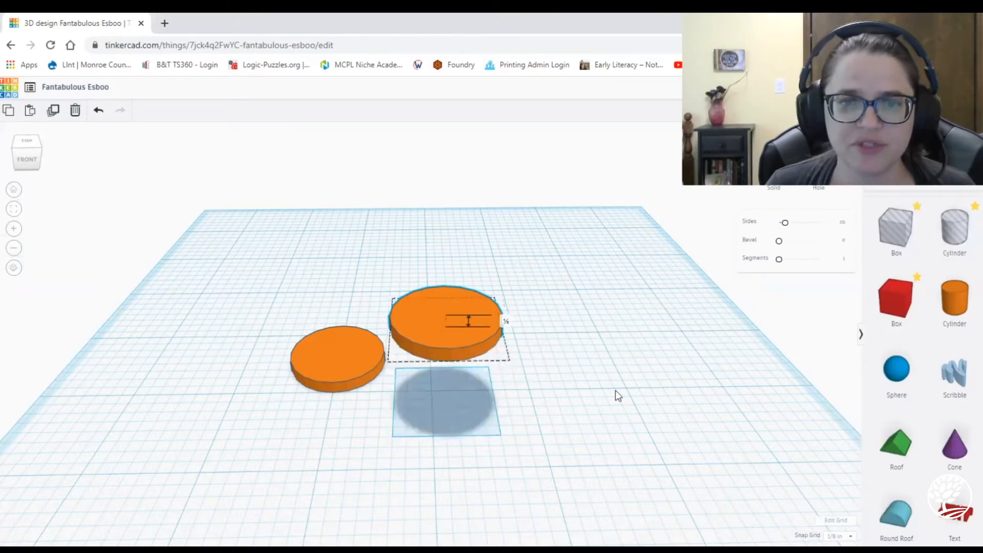
- Lower the floating second disc until it rests on the workplane at height 0
right_drag(615, 391, 613, 376)
drag(448, 241, 445, 337)
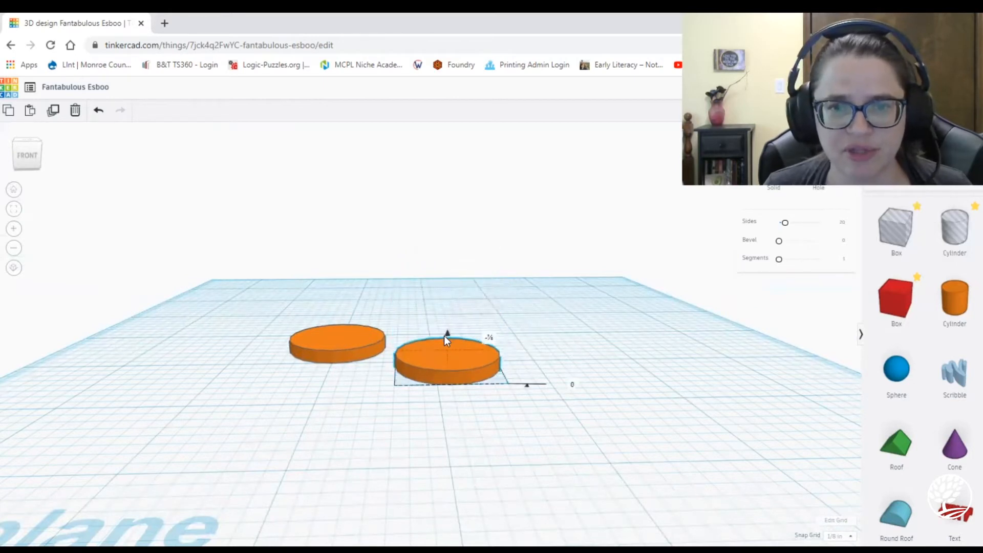
right_drag(643, 331, 536, 330)
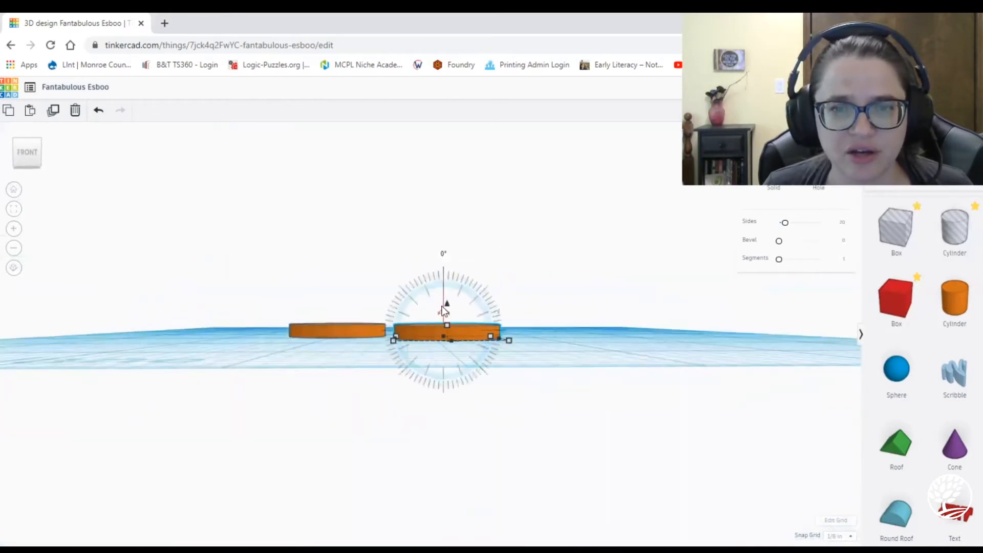
- Stretch the second disc into an oval body about 1 3/4 in long and 7/8 in wide, overlapping the round disc
right_drag(482, 248, 429, 440)
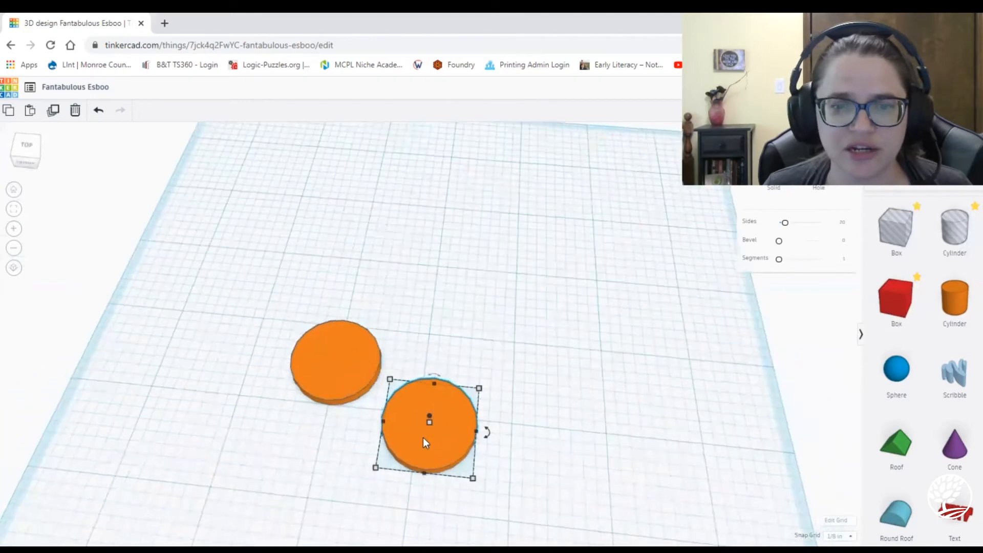
scroll(525, 436, up, 3)
scroll(428, 474, down, 2)
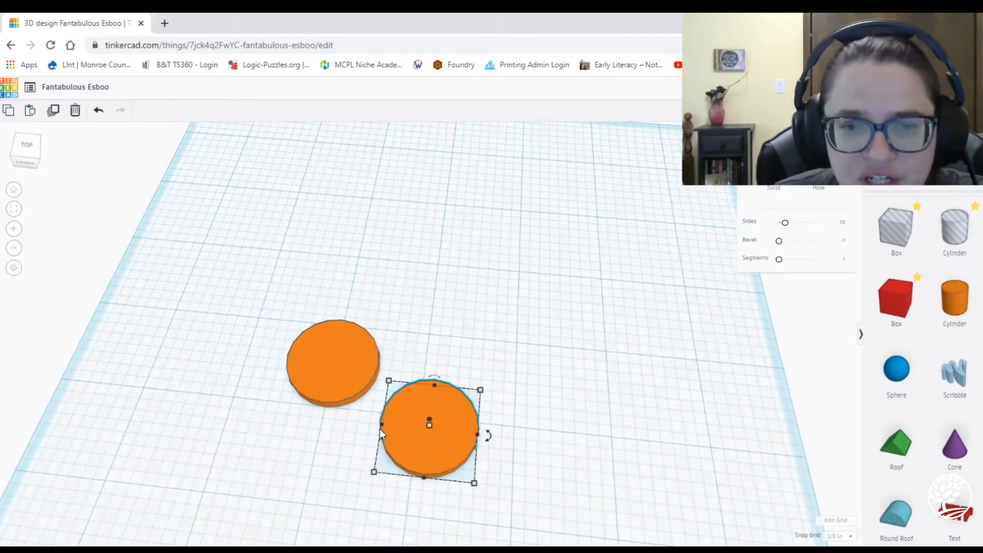
drag(382, 424, 329, 414)
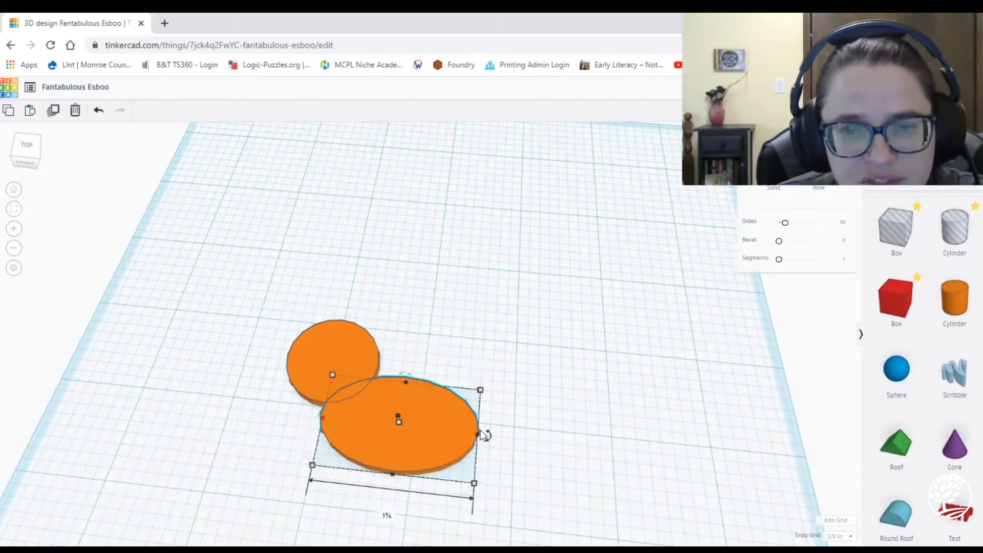
drag(478, 434, 493, 435)
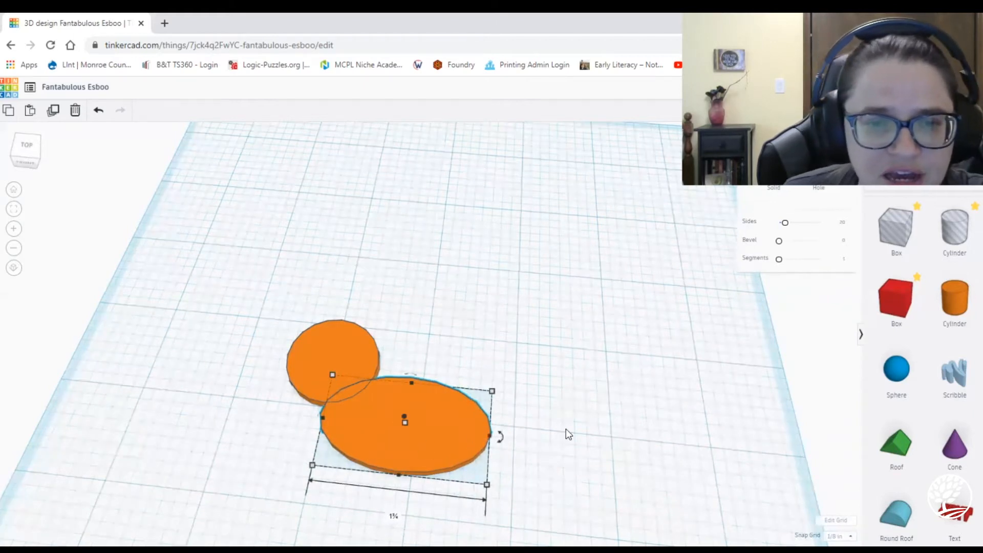
drag(398, 477, 401, 465)
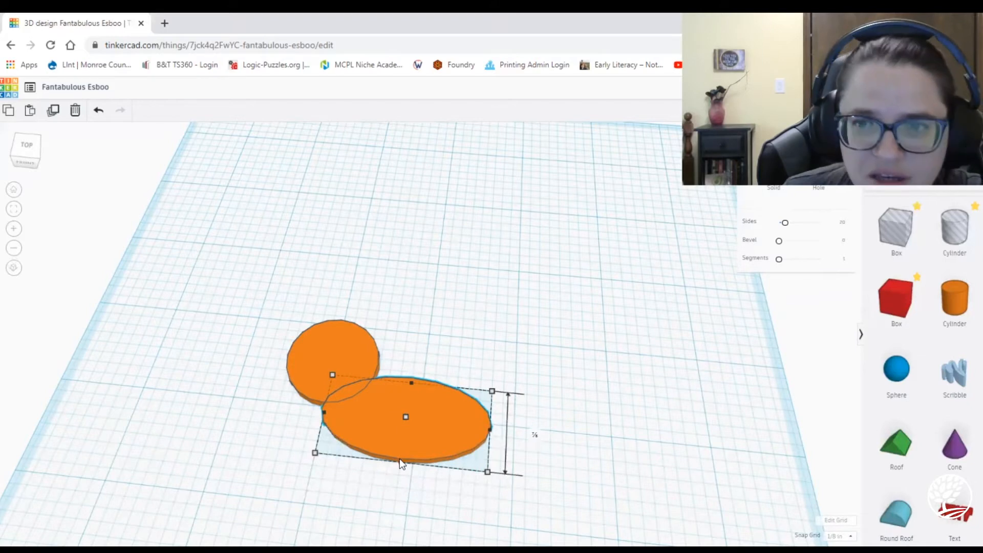
click(646, 413)
- Place a solid box on the workplane behind the two discs and set its height to 0.125 in
right_drag(546, 481, 555, 454)
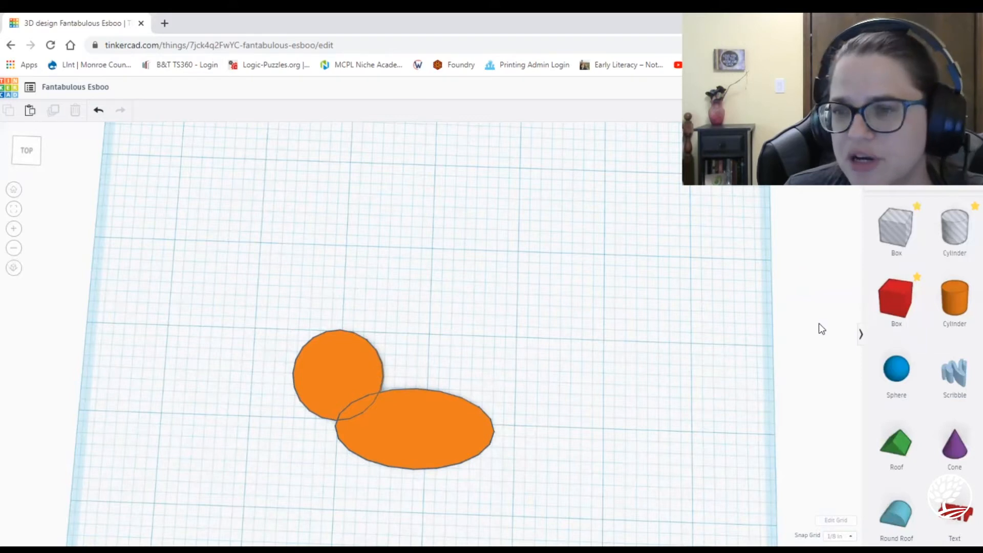
drag(893, 287, 507, 287)
right_drag(597, 396, 500, 241)
mouse_move(500, 233)
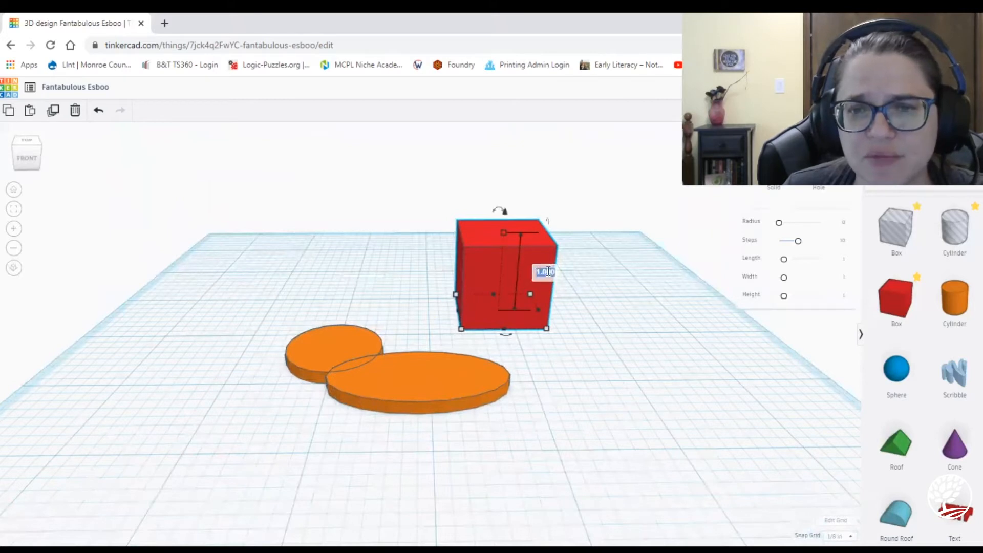
text(.125)
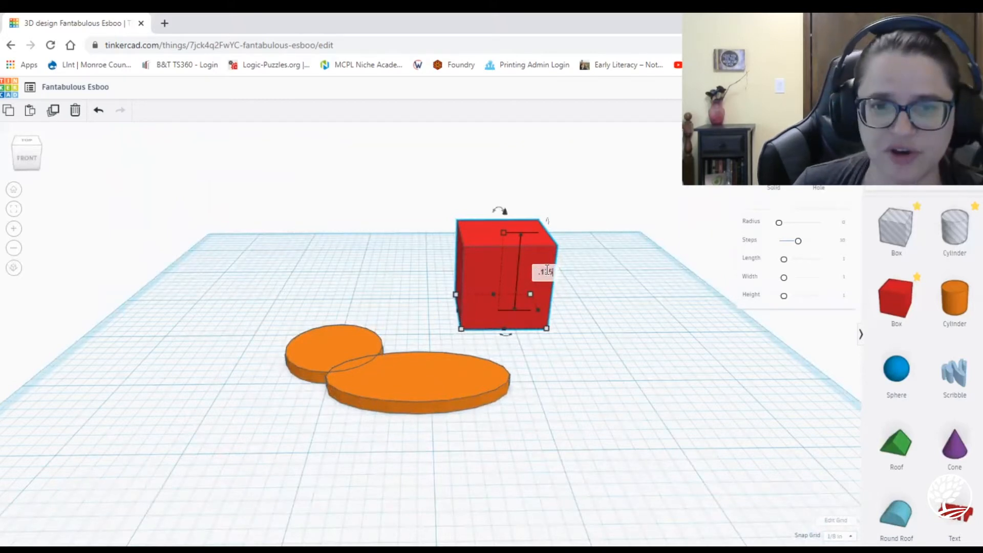
key(Return)
- Shrink the red box to a small piece and rotate it about 37° on the workplane
right_drag(530, 261, 393, 384)
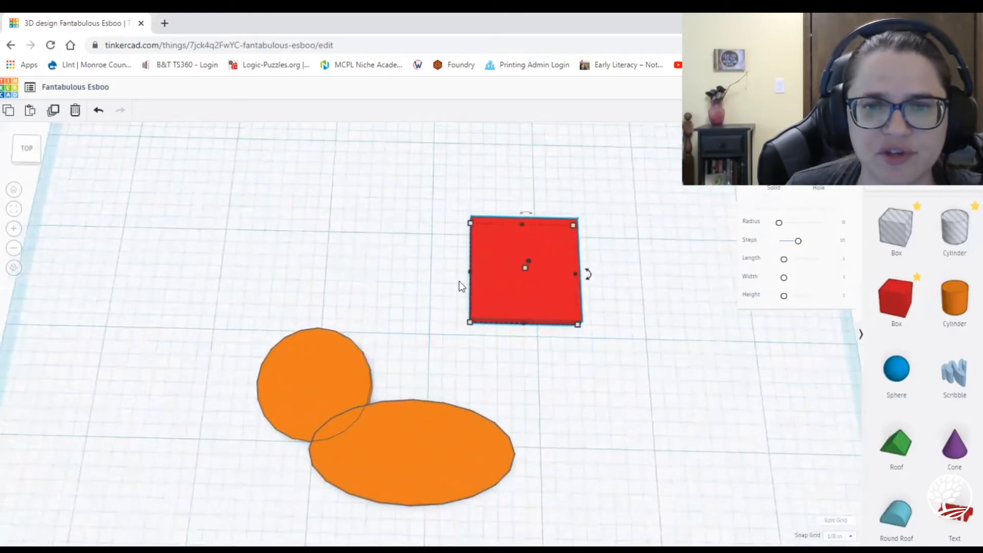
drag(469, 223, 533, 273)
drag(595, 296, 594, 270)
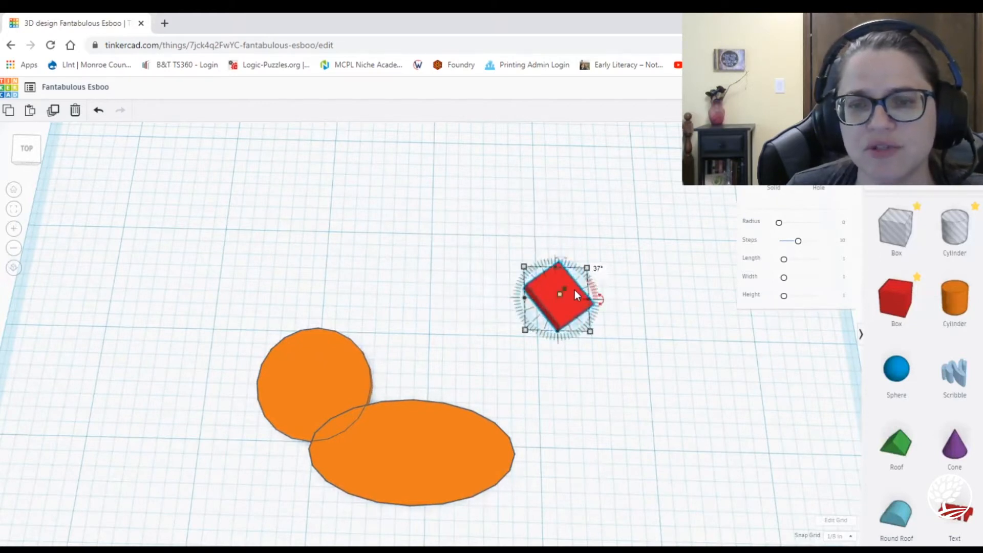
click(575, 325)
- Move the small rotated box over the joint between the round disc and the oval to form a neck
drag(578, 310, 378, 409)
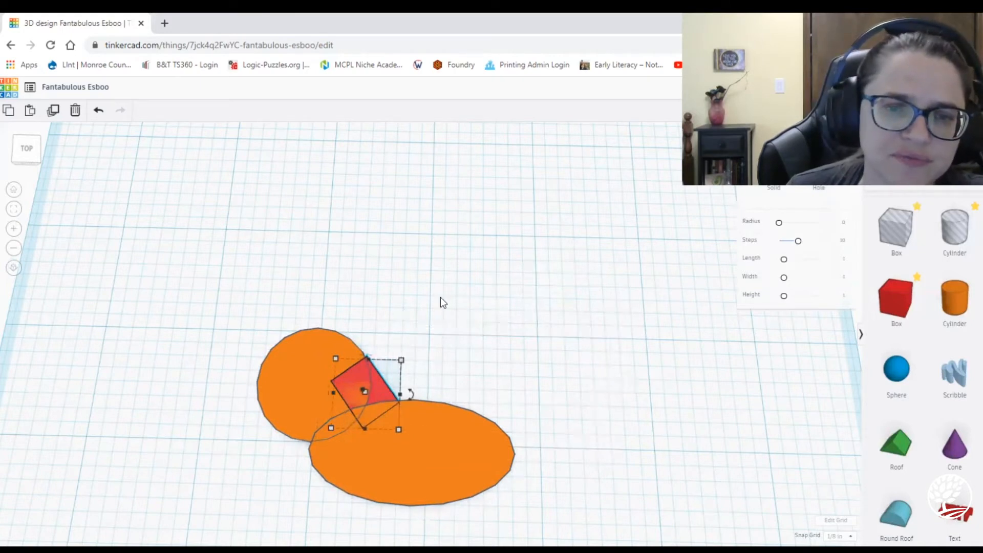
click(412, 350)
click(377, 388)
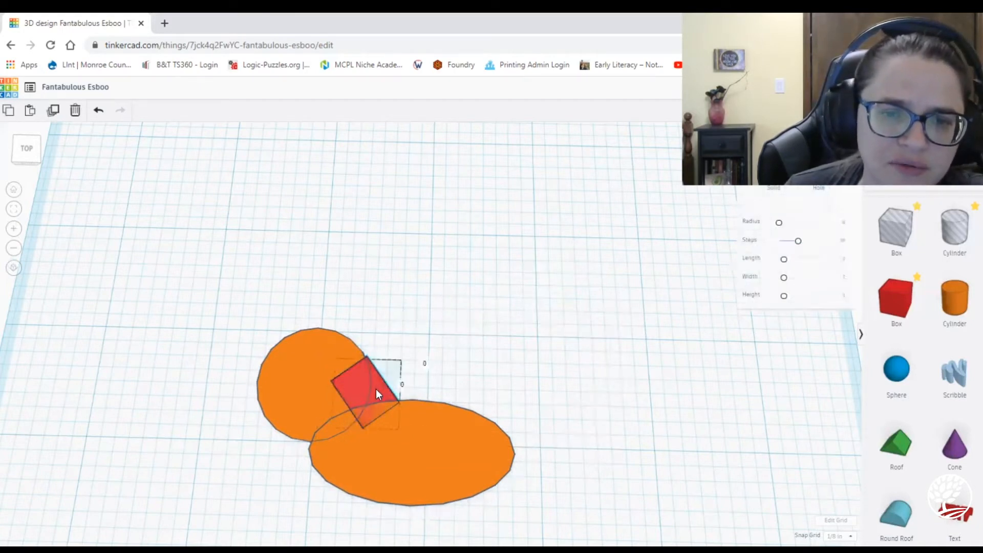
drag(376, 388, 377, 394)
click(501, 309)
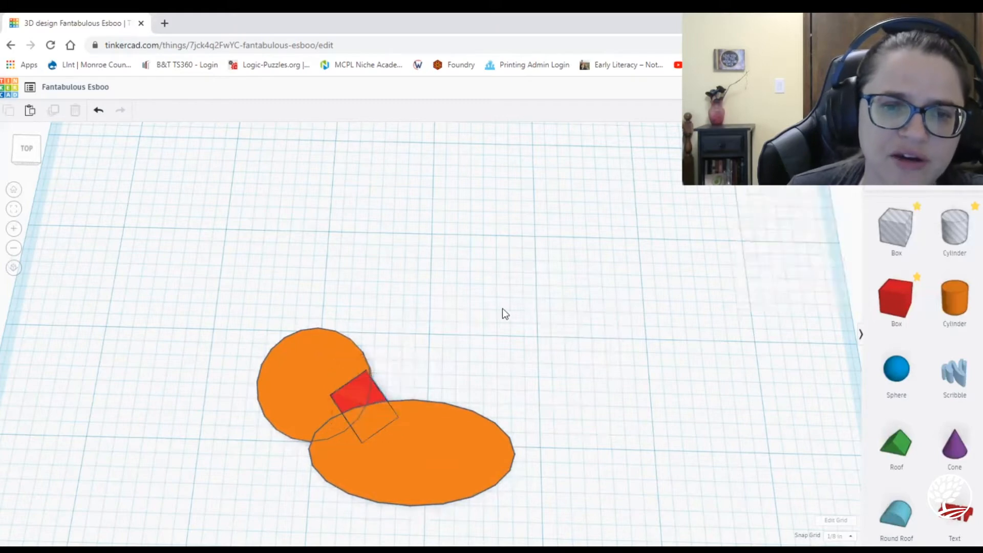
- Select the round disc, the oval and the neck box and group them into one shape
scroll(468, 364, up, 5)
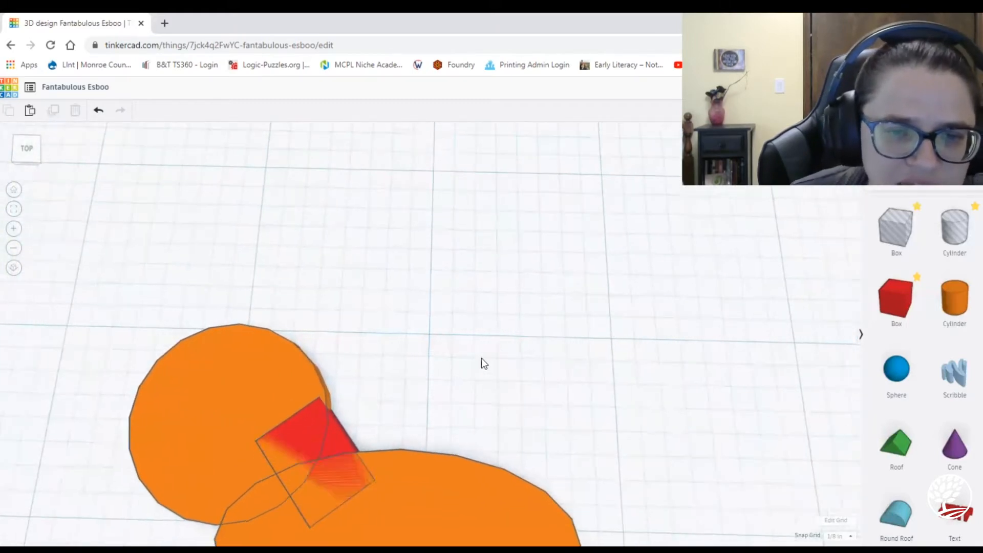
scroll(474, 365, down, 3)
scroll(458, 342, down, 2)
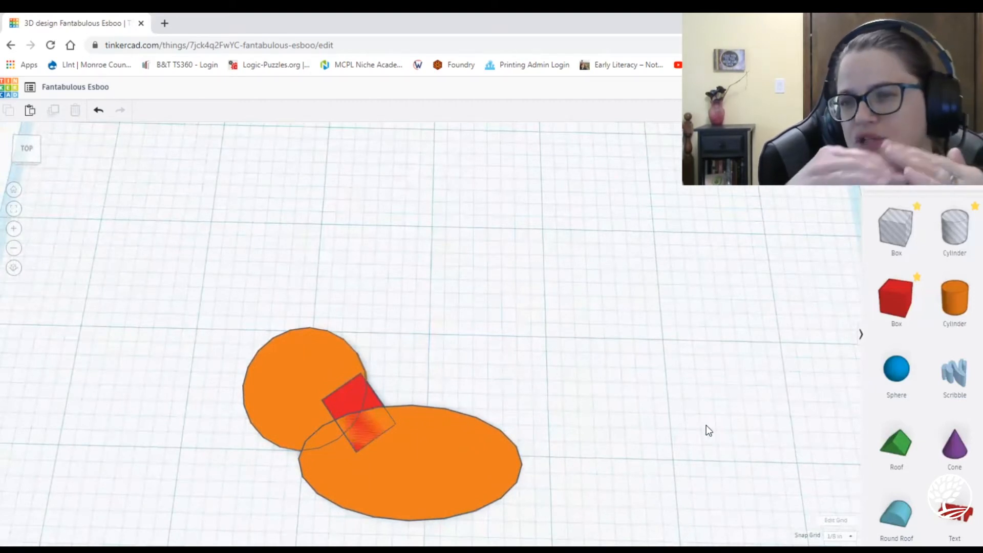
drag(168, 332, 606, 521)
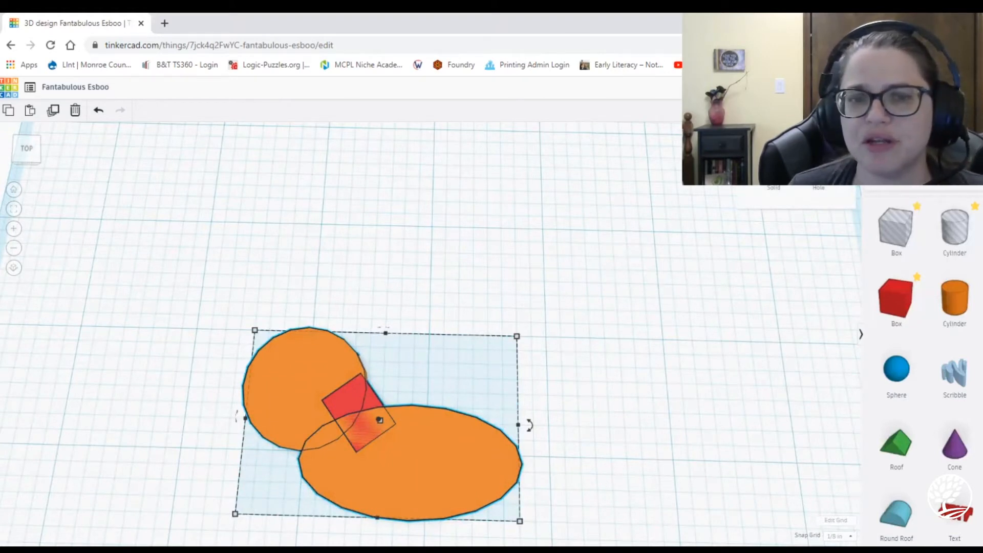
click(640, 196)
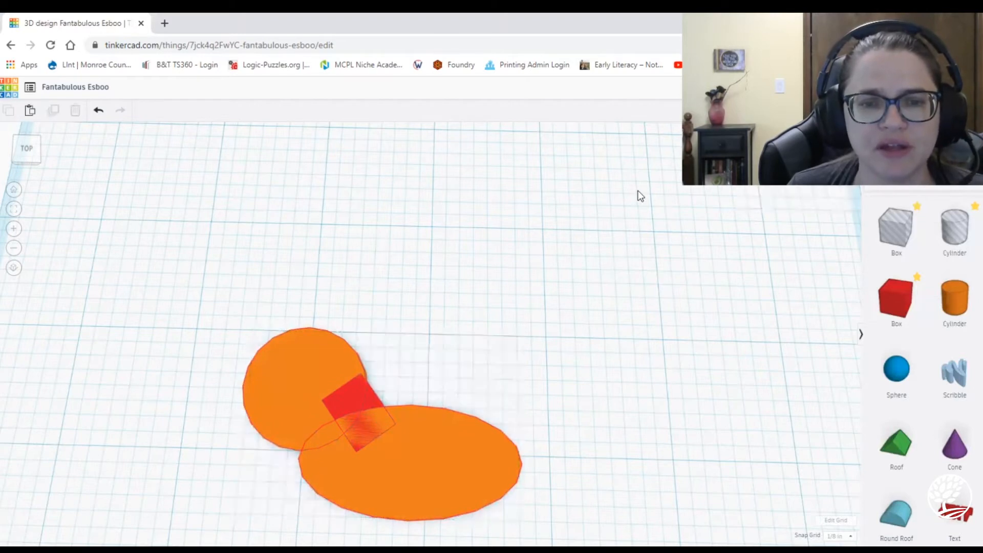
- Add a Scribble shape behind the creature, drawn as one curved stroke with a thin end and a wide rounded end
scroll(621, 213, down, 3)
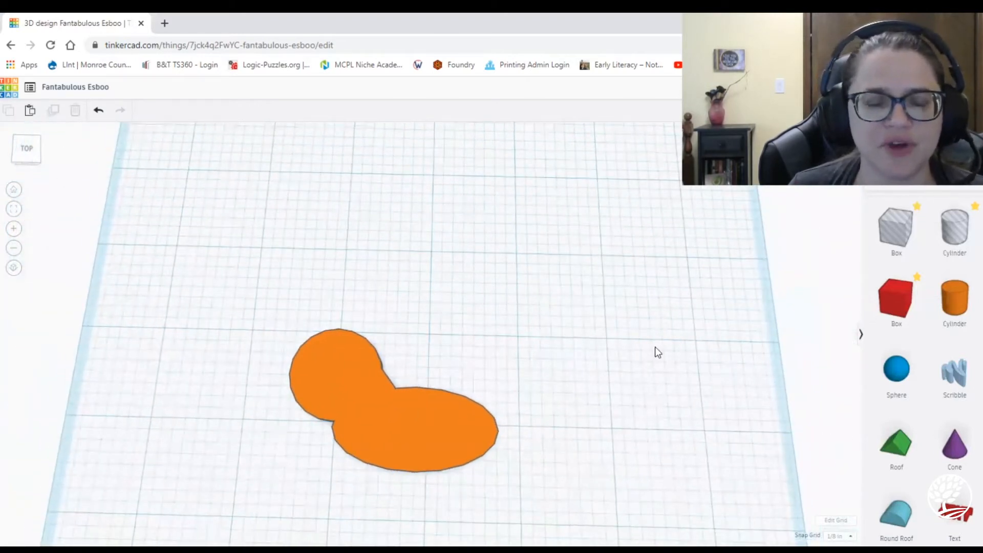
right_drag(527, 384, 465, 405)
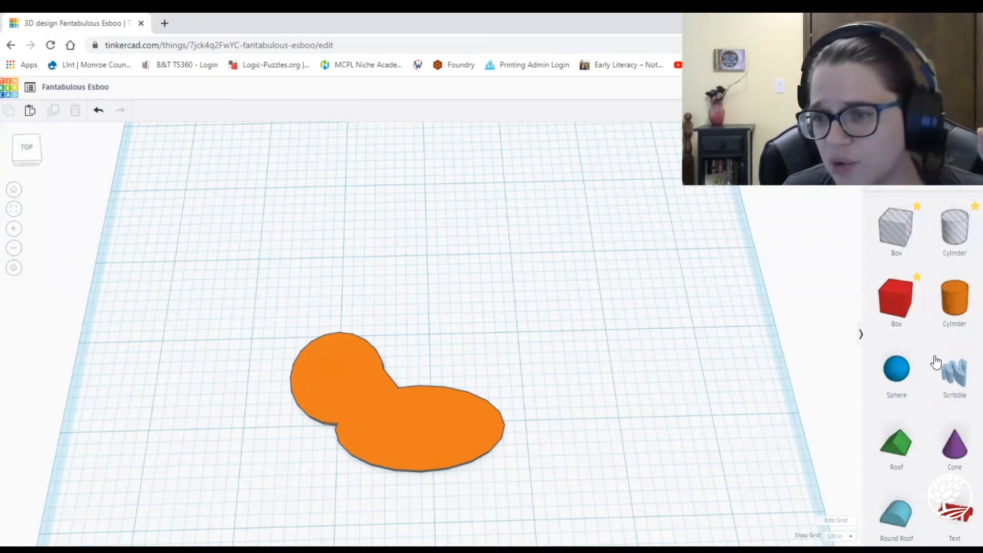
click(954, 372)
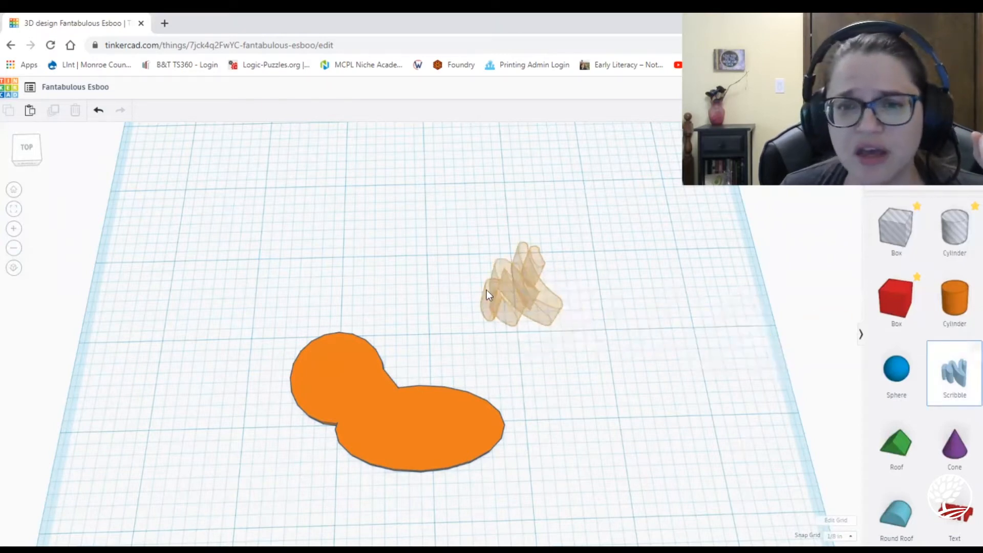
click(487, 290)
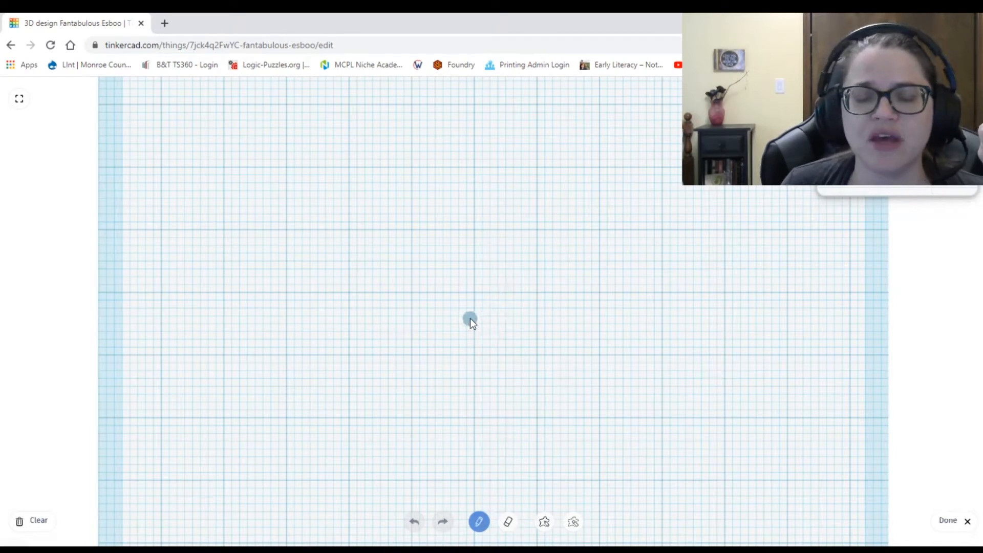
mouse_move(490, 304)
mouse_down()
mouse_move(558, 283)
mouse_move(582, 308)
mouse_move(546, 314)
mouse_move(503, 303)
mouse_move(471, 325)
mouse_up()
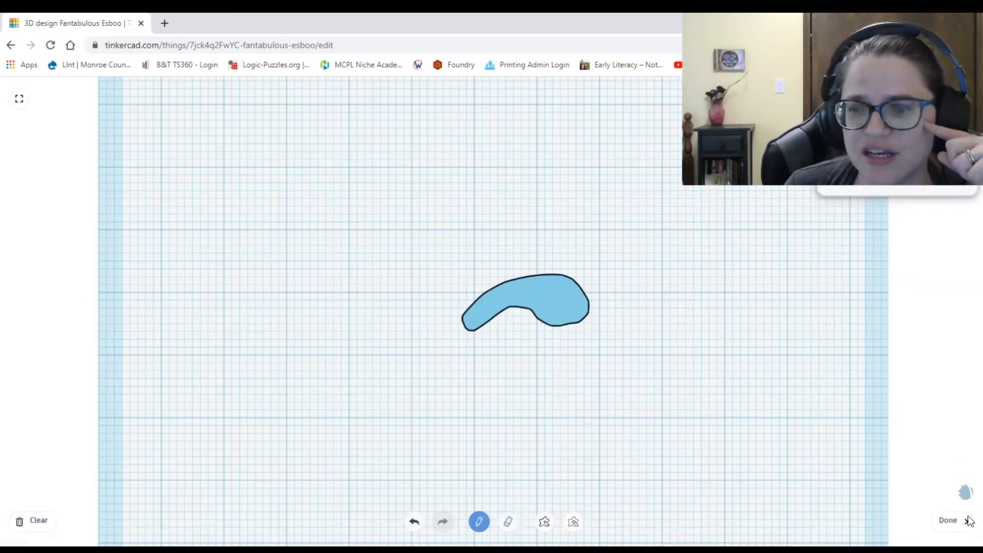
click(950, 520)
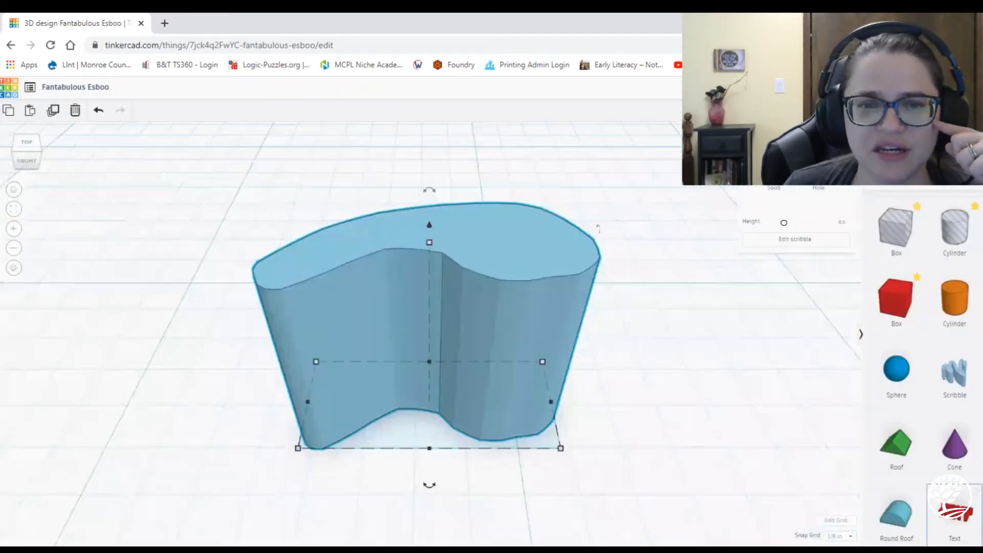
- Set the height of the blue scribble shape to 0.12 in
scroll(645, 340, down, 5)
scroll(585, 400, down, 6)
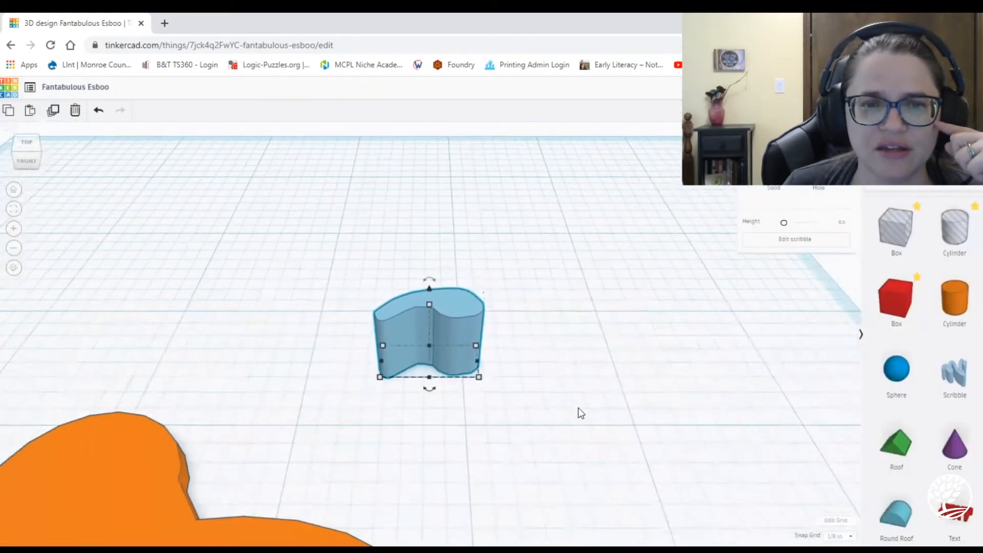
mouse_move(557, 456)
right_down()
mouse_move(558, 440)
mouse_move(557, 458)
right_up()
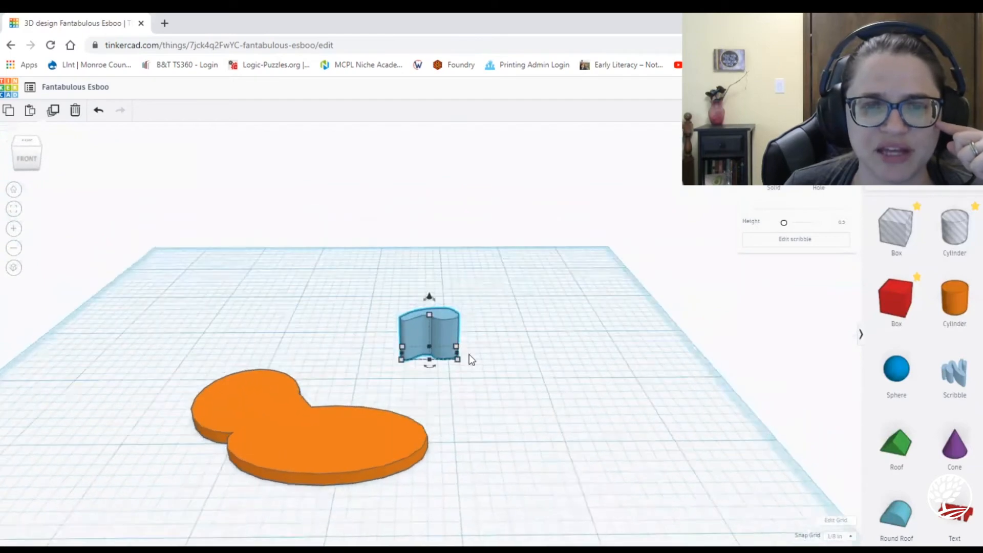
click(473, 336)
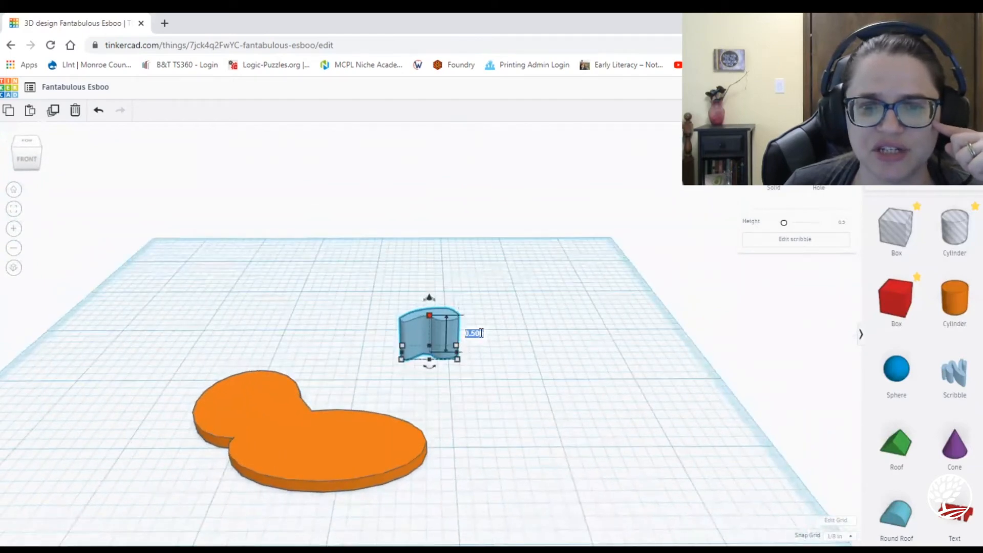
key(BackSpace)
text(.12)
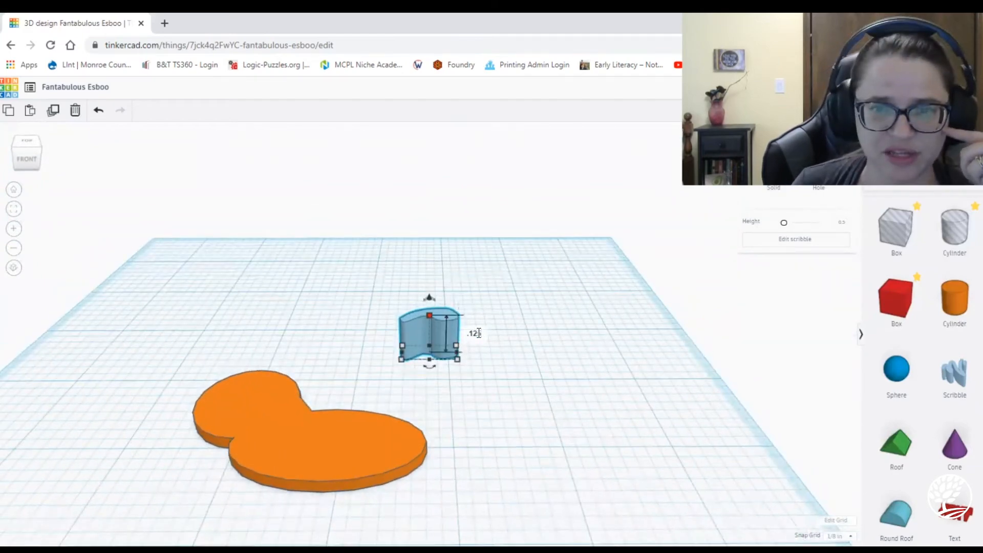
key(Return)
- Move the scribble shape onto the head's upper edge as an ear and place a duplicate at the body's rear as a tail
mouse_move(442, 347)
mouse_down()
mouse_move(407, 370)
mouse_move(305, 374)
mouse_move(317, 377)
mouse_up()
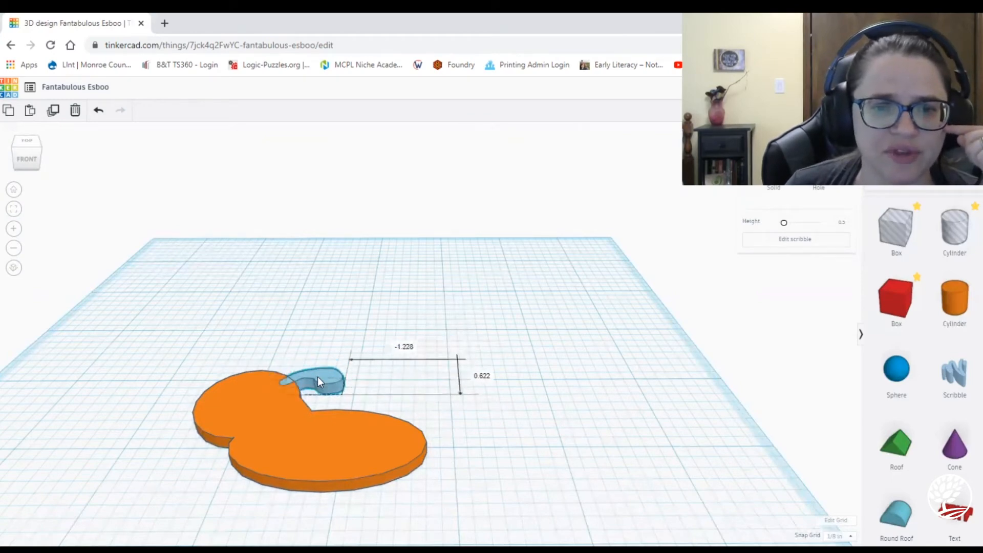
right_drag(357, 256, 364, 348)
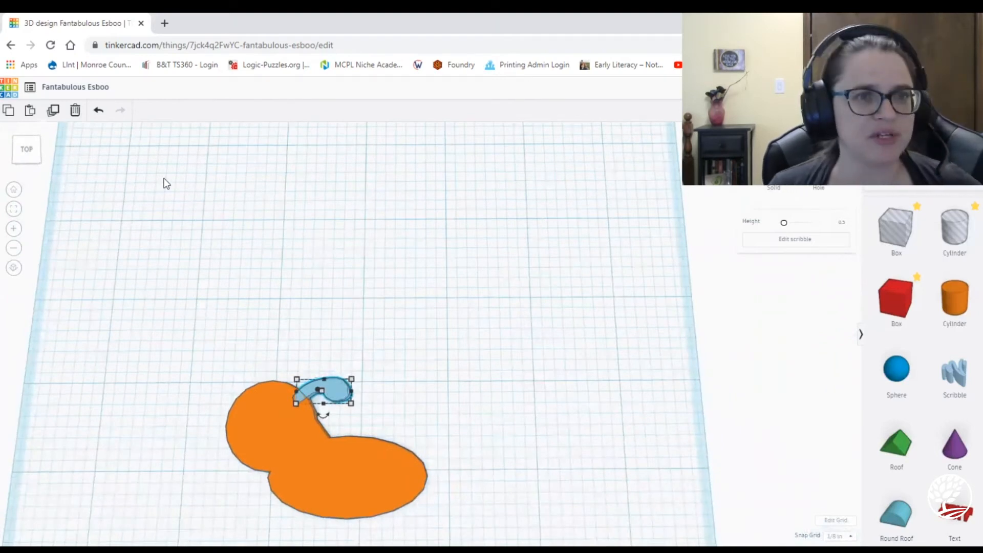
click(51, 114)
mouse_move(339, 388)
mouse_down()
mouse_move(408, 389)
mouse_move(463, 455)
mouse_up()
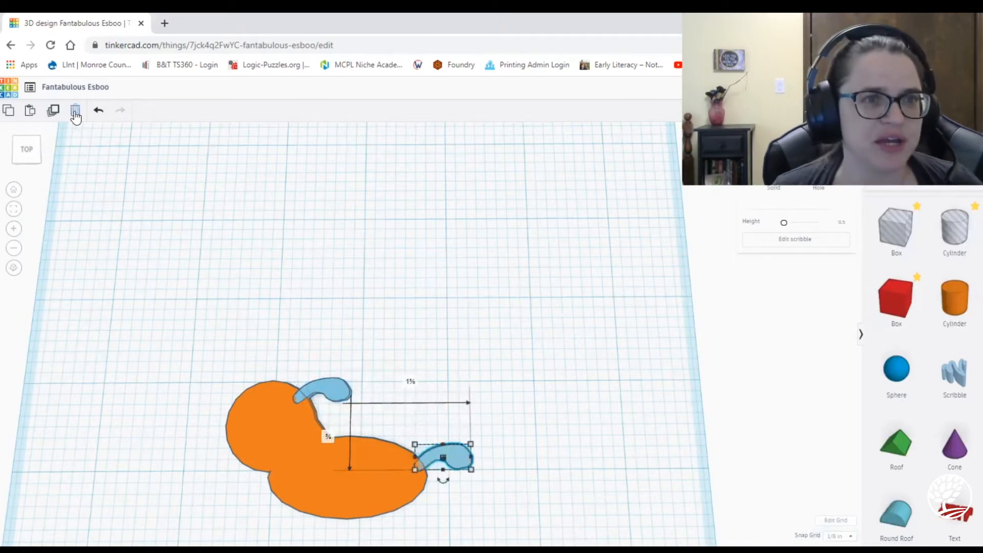
- Duplicate the scribble shape again, rotate it more upright and position it on top of the head as a second ear
click(53, 111)
mouse_move(575, 522)
mouse_down()
mouse_move(333, 368)
mouse_move(192, 346)
mouse_move(180, 380)
mouse_move(228, 354)
mouse_move(210, 340)
mouse_move(239, 363)
mouse_up()
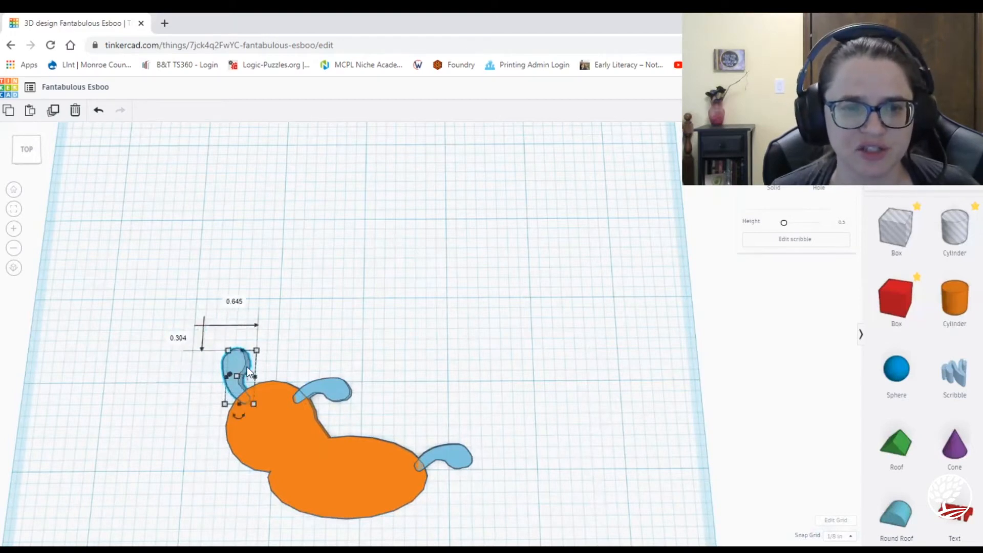
drag(233, 413, 214, 407)
drag(238, 363, 256, 355)
drag(258, 400, 251, 404)
mouse_move(273, 354)
mouse_down()
mouse_move(260, 359)
mouse_move(272, 359)
mouse_up()
click(544, 334)
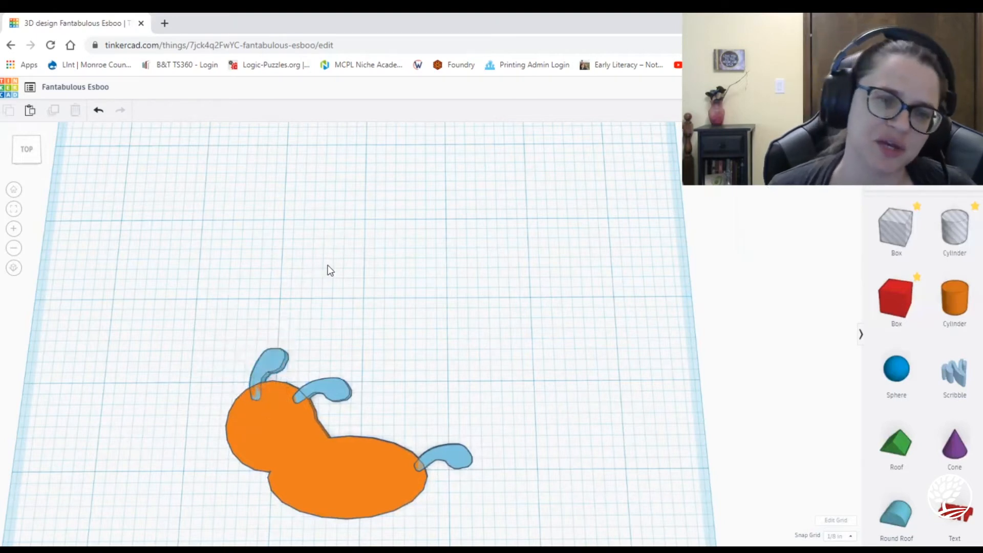
- Select the orange body together with both ears and the tail and group them into one shape
scroll(328, 270, down, 3)
scroll(340, 338, up, 5)
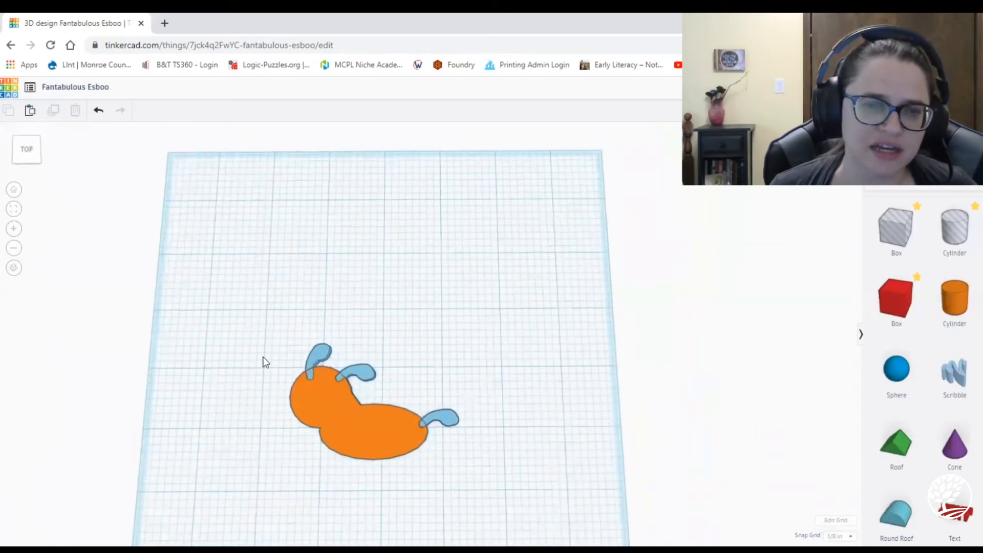
drag(506, 465, 568, 496)
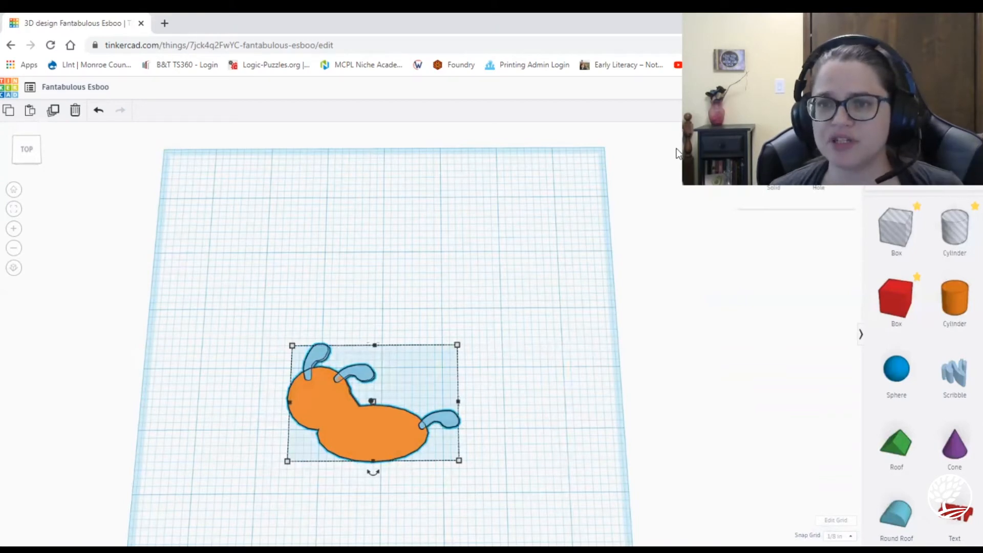
key(ctrl+g)
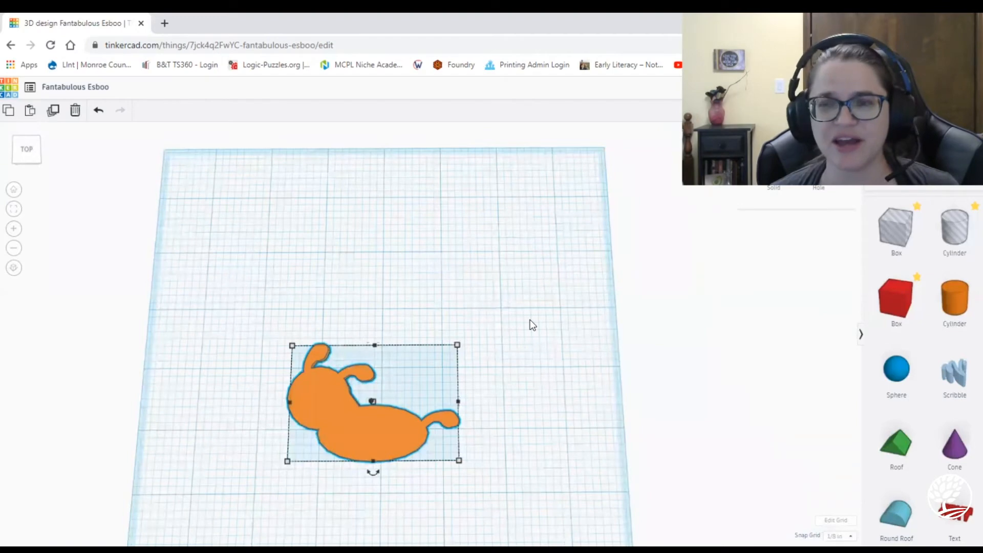
- Inspect the grouped creature from a low front angle and from above to check its thickness and outline
scroll(511, 391, up, 2)
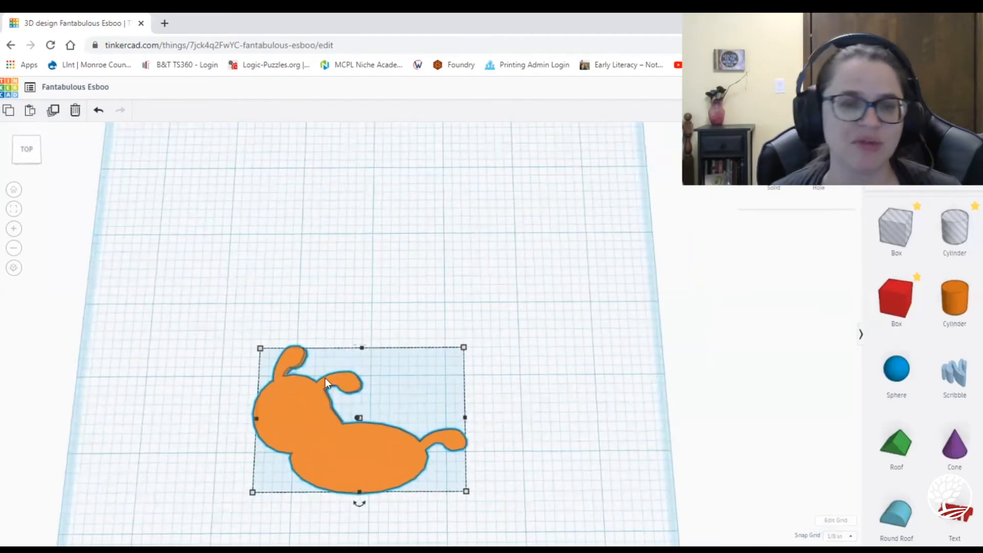
right_drag(410, 499, 551, 356)
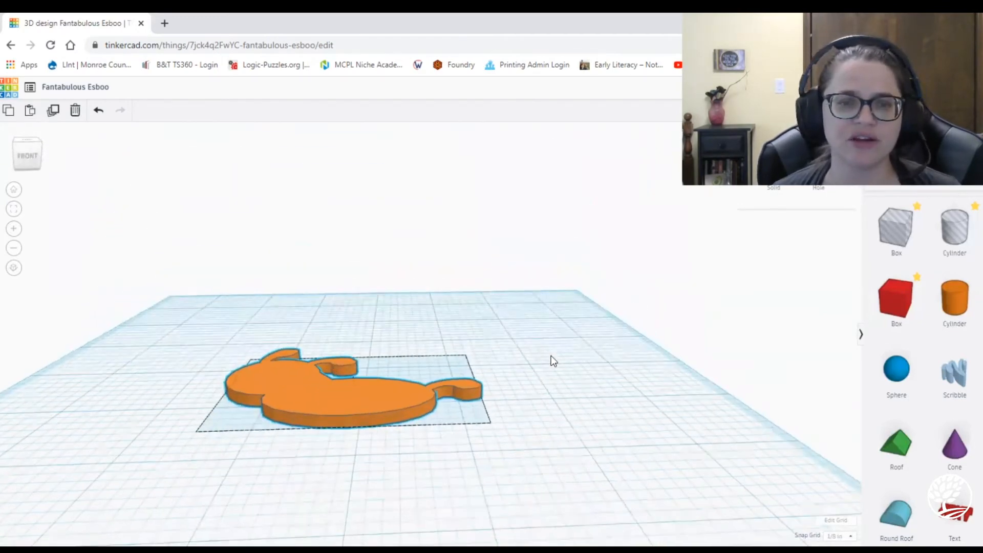
click(365, 382)
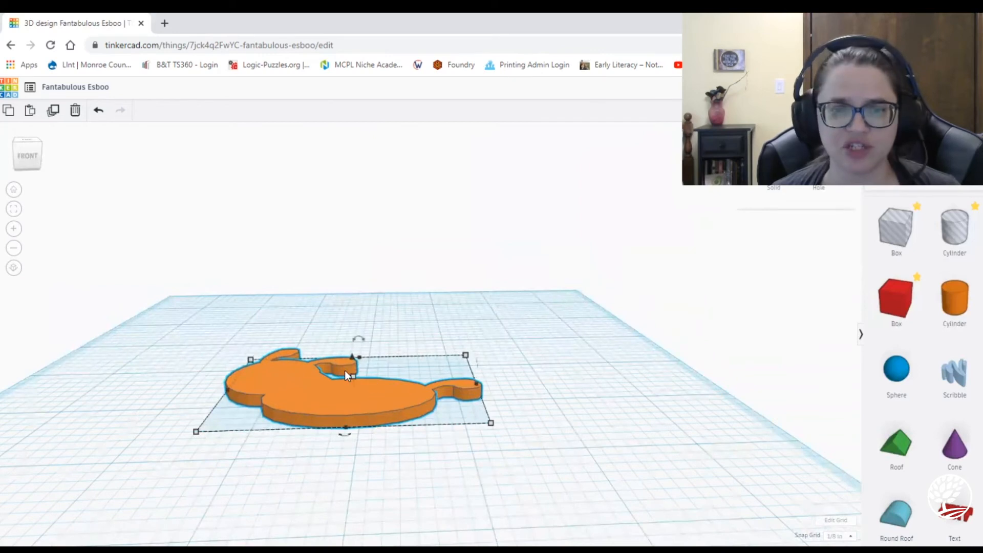
right_drag(562, 364, 552, 420)
click(371, 457)
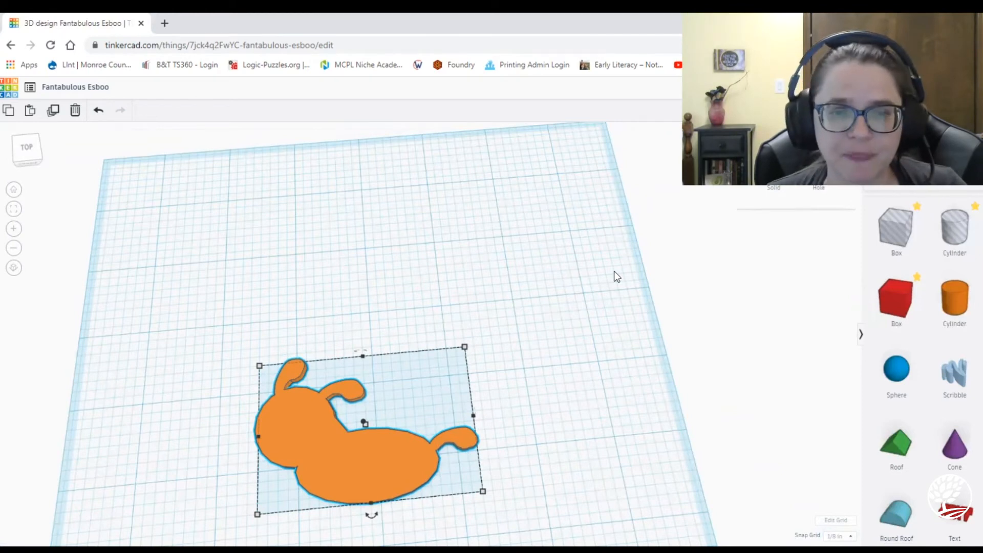
scroll(542, 308, down, 4)
click(525, 404)
right_drag(525, 403, 526, 393)
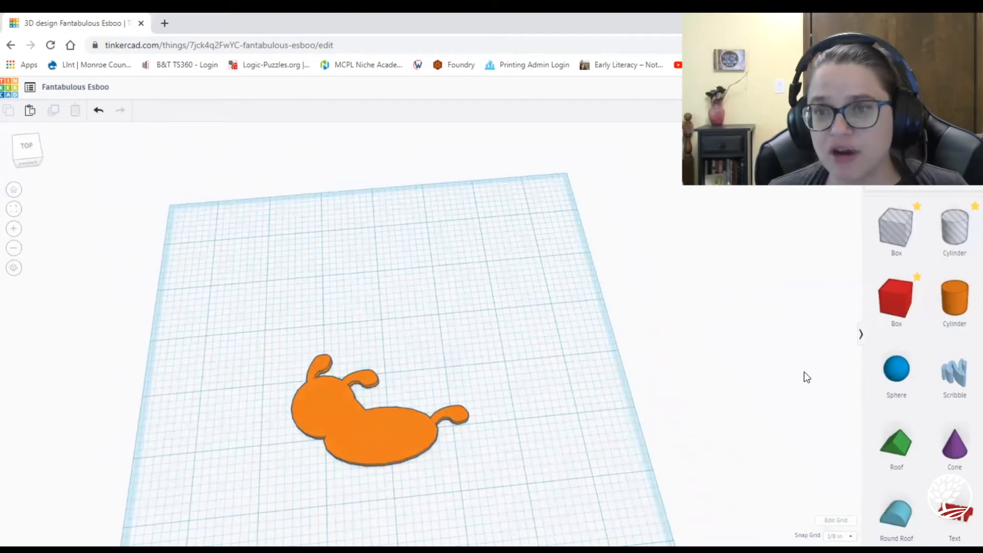
right_drag(812, 369, 825, 306)
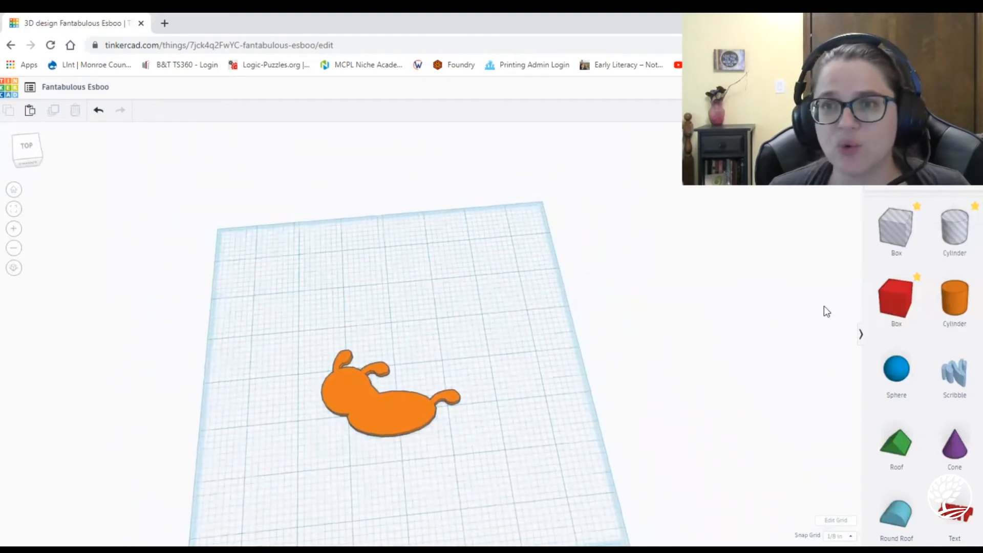
- Place a box on the workplane behind the creature and turn it into a hole
drag(885, 308, 471, 308)
scroll(543, 433, up, 2)
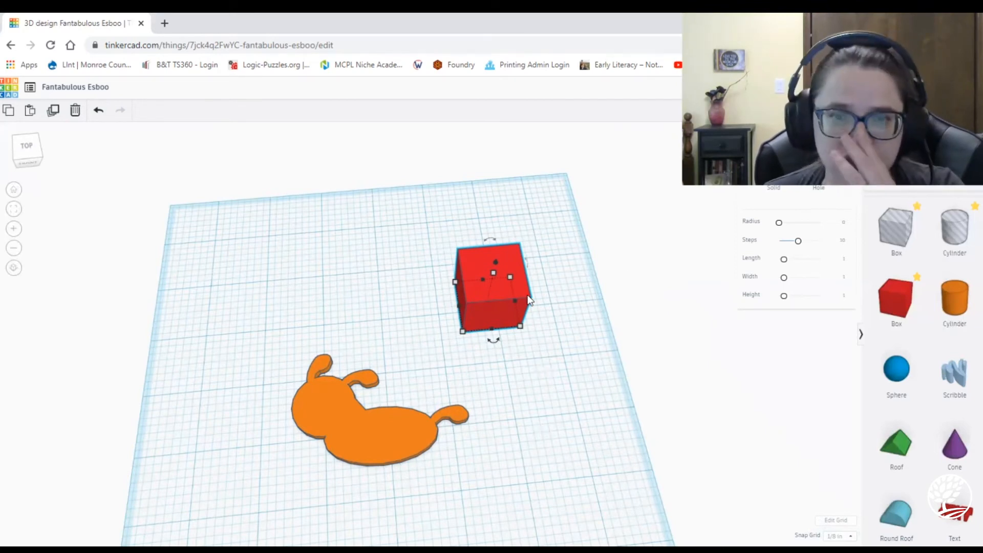
click(334, 45)
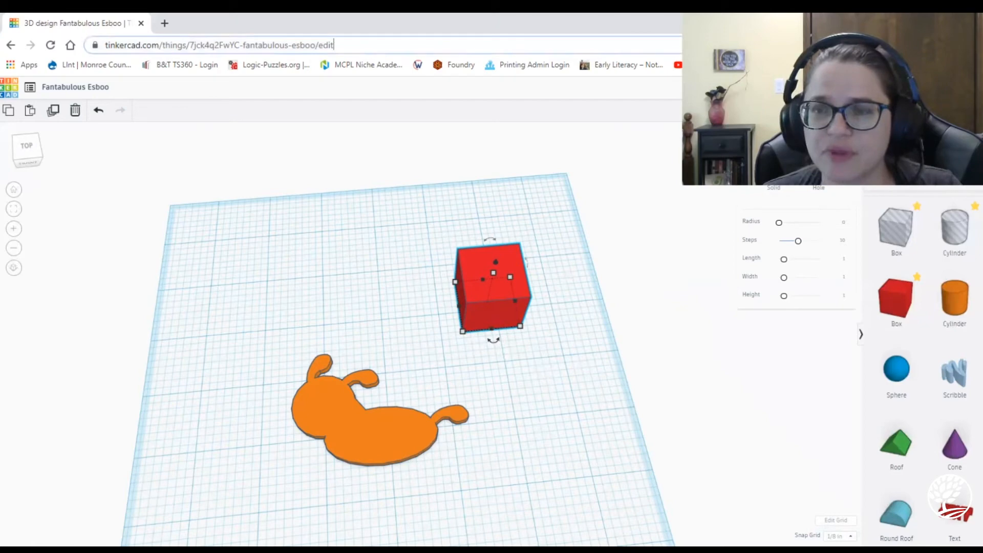
click(818, 172)
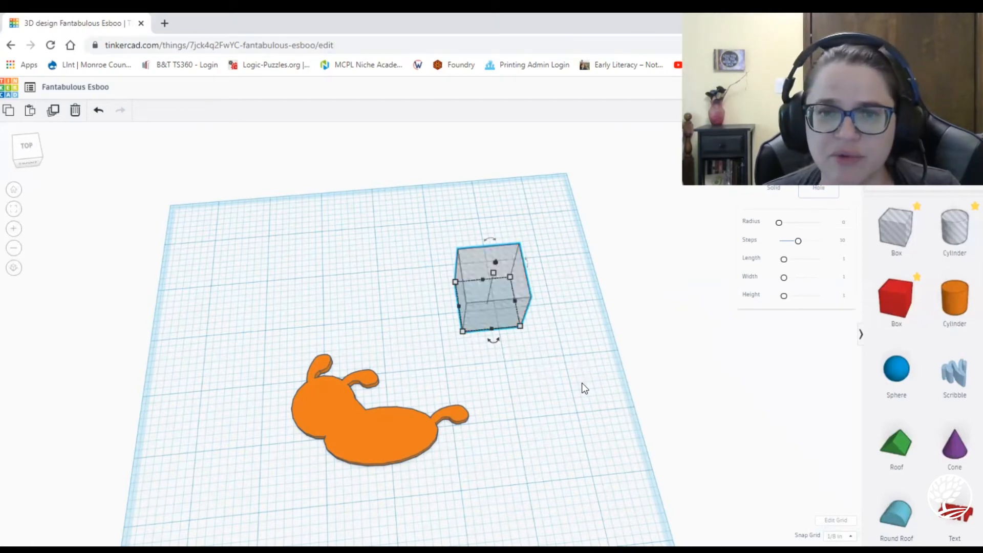
- Set the hole box's height to 0.125 in and narrow it to a strip 1/8 in wide and 1 in long
scroll(572, 400, up, 5)
right_drag(569, 388, 579, 327)
right_drag(599, 281, 555, 210)
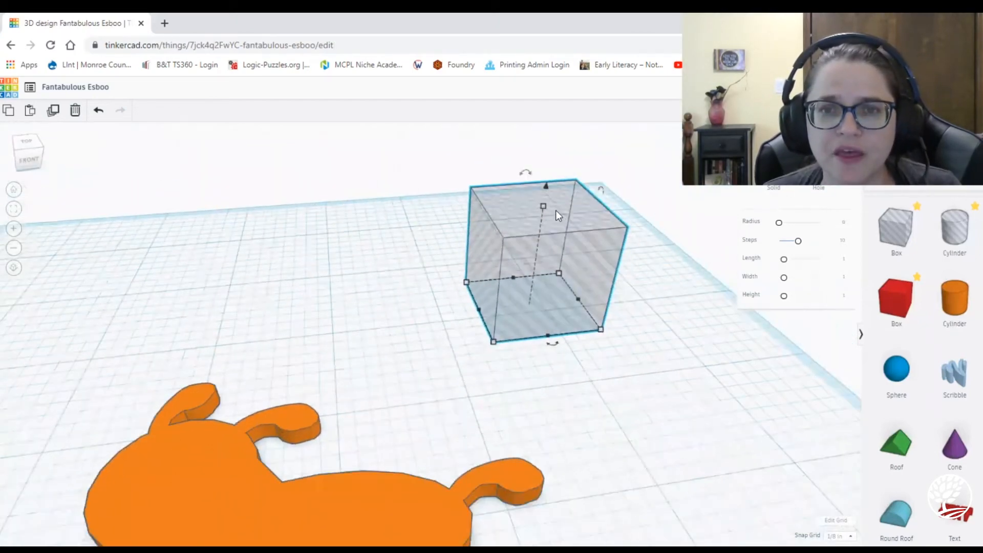
mouse_move(545, 206)
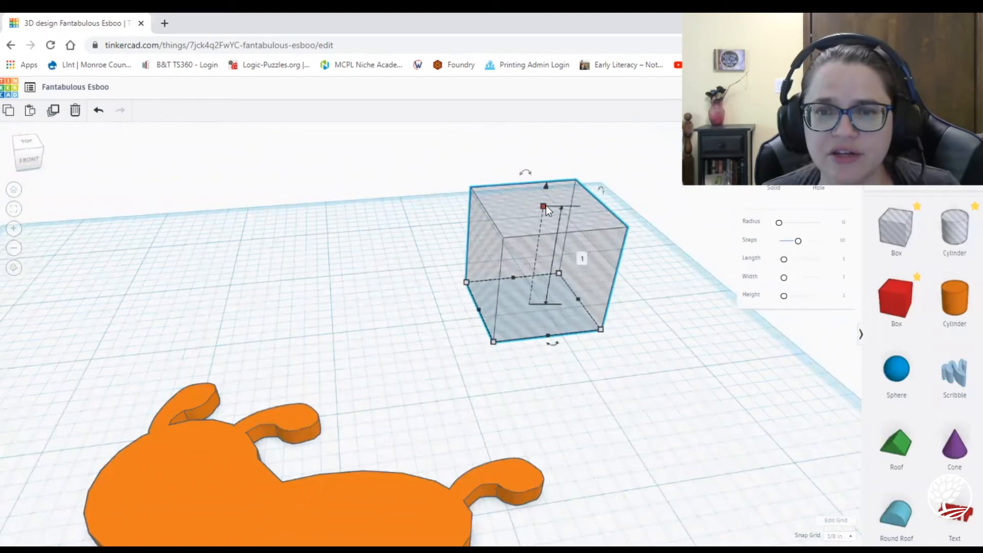
text(.125)
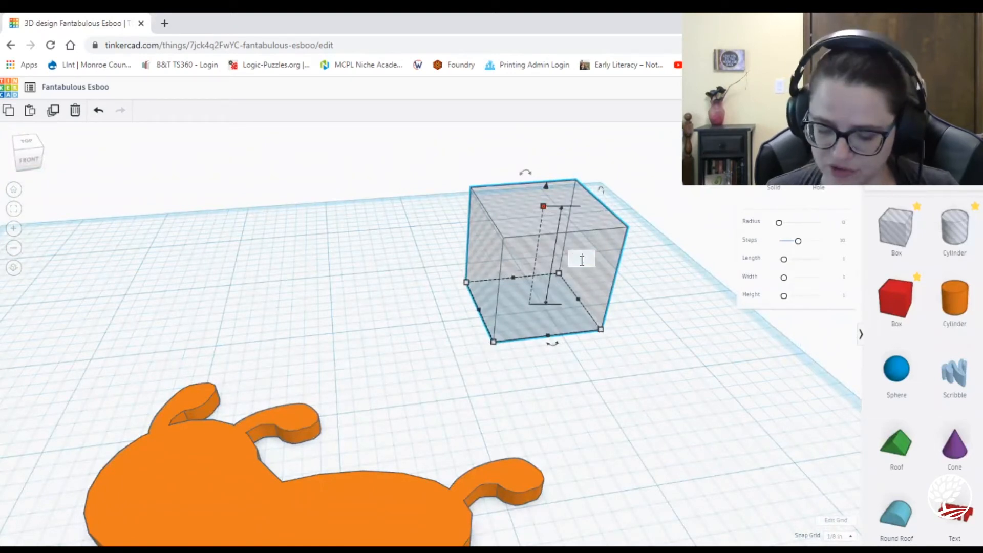
key(Return)
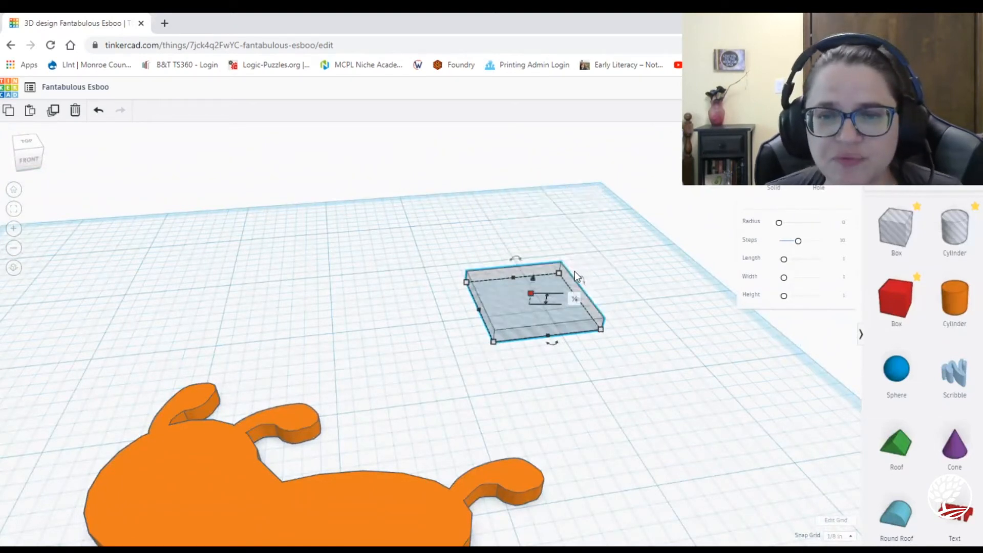
drag(599, 329, 508, 338)
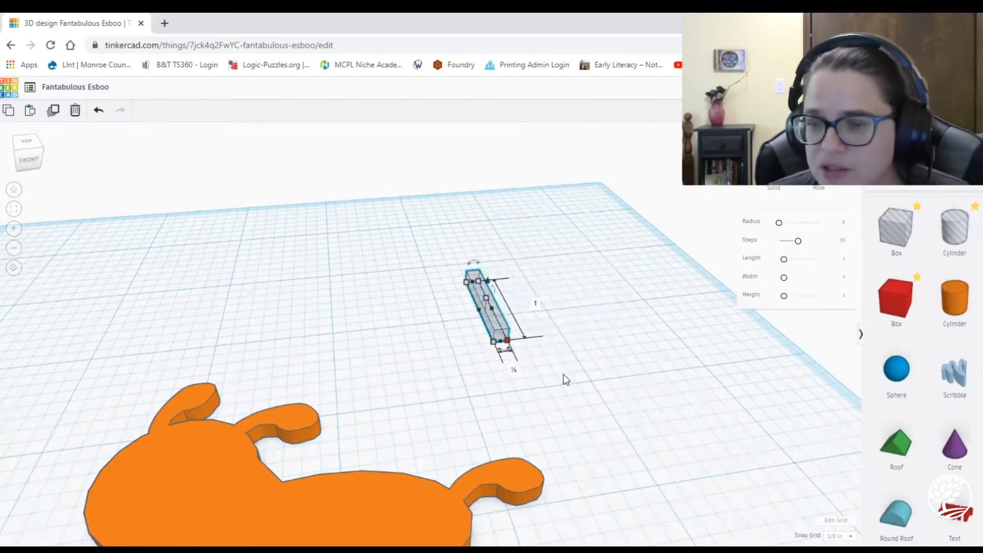
drag(492, 308, 493, 380)
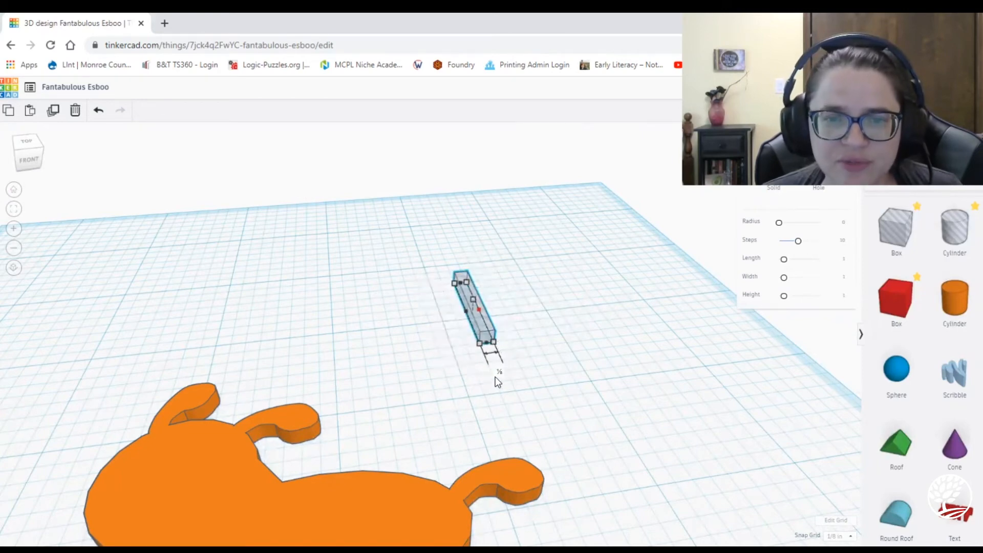
- Move the hole strip to the creature so that it overlaps the front edge of the body near the tail
click(573, 359)
right_drag(573, 360, 466, 319)
drag(466, 318, 402, 497)
scroll(575, 398, down, 6)
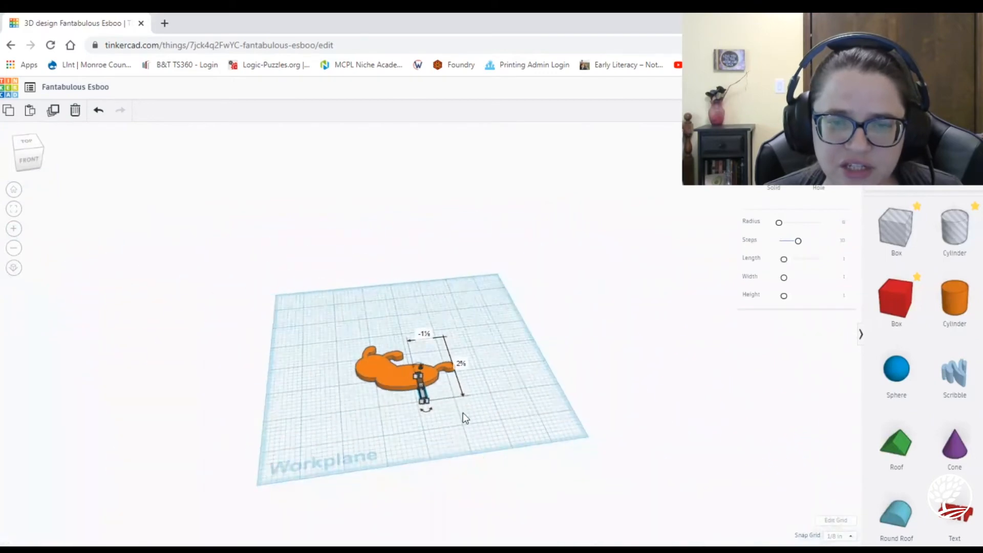
scroll(508, 425, up, 1)
right_drag(575, 375, 527, 429)
drag(415, 445, 417, 445)
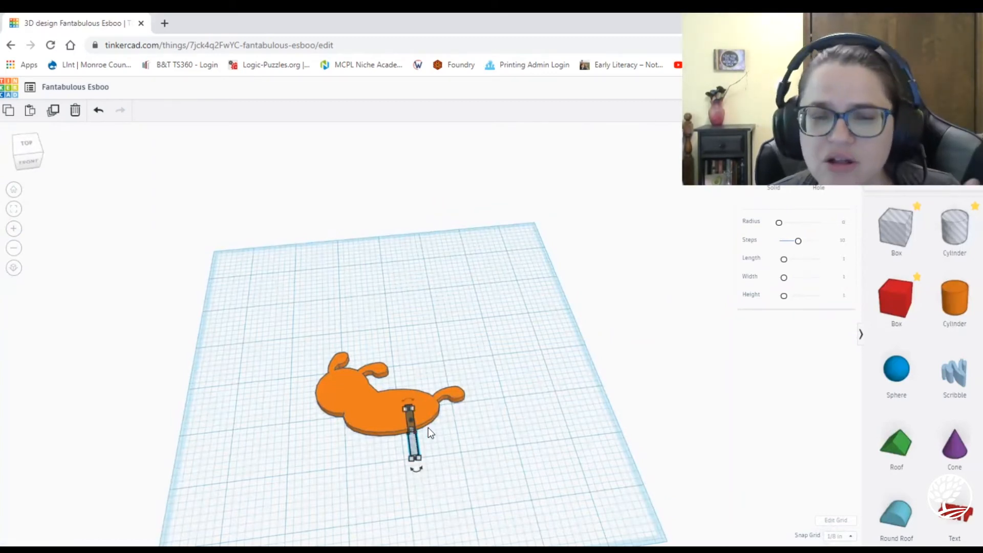
- Shorten the hole strip to 3/8 in long so it only overlaps the front edge of the creature's body near the tail
scroll(444, 437, up, 3)
drag(406, 502, 420, 481)
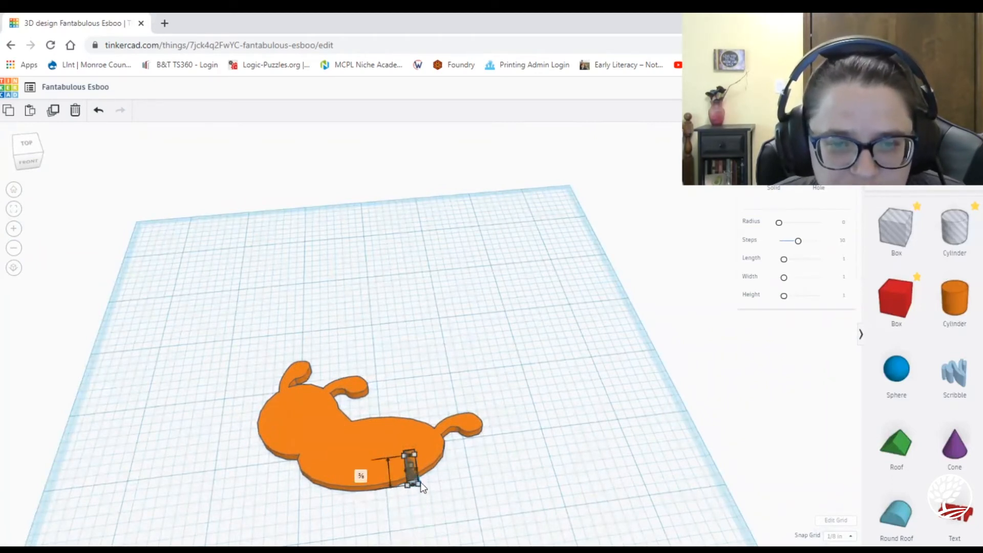
click(500, 478)
scroll(517, 480, up, 3)
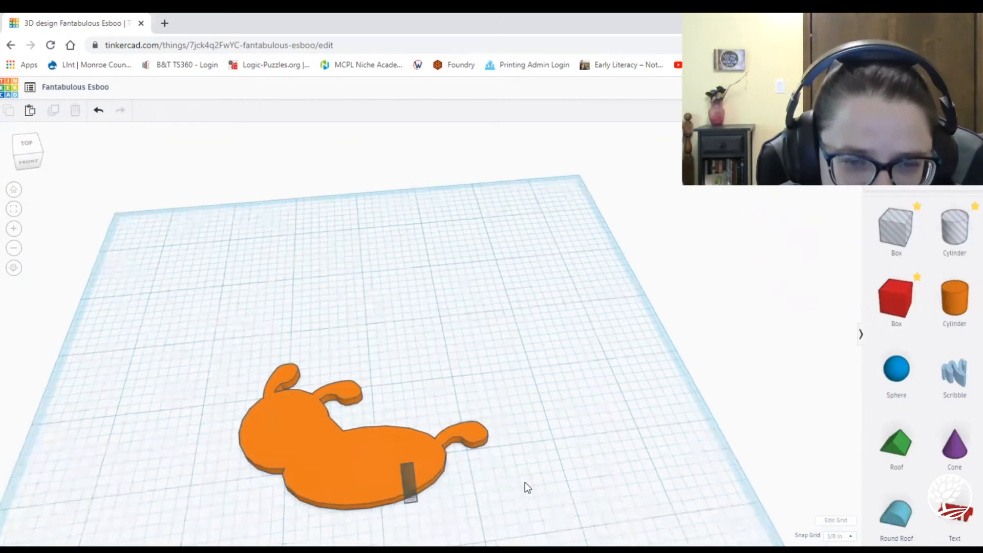
click(405, 512)
scroll(417, 499, down, 2)
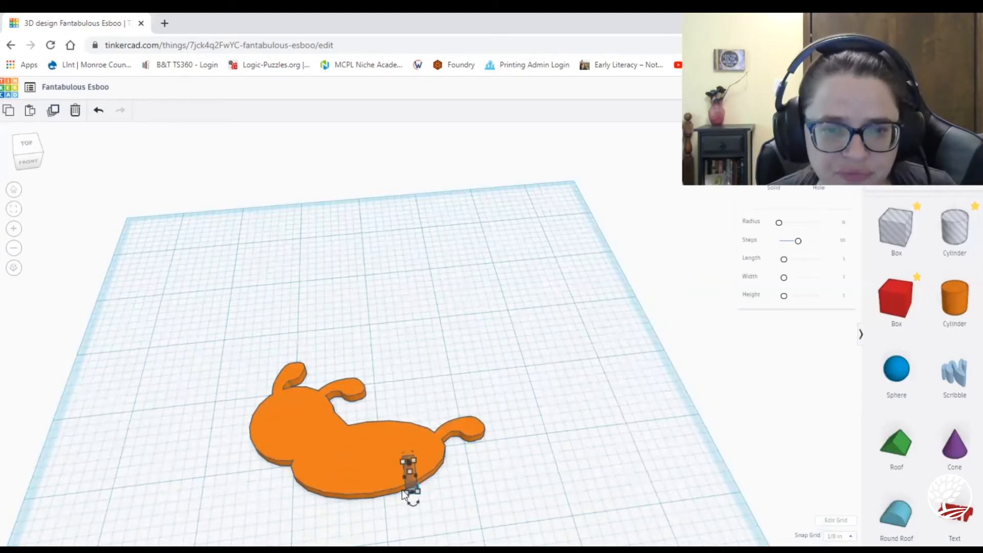
drag(412, 480, 346, 478)
alt+drag(408, 477, 332, 477)
drag(287, 450, 329, 441)
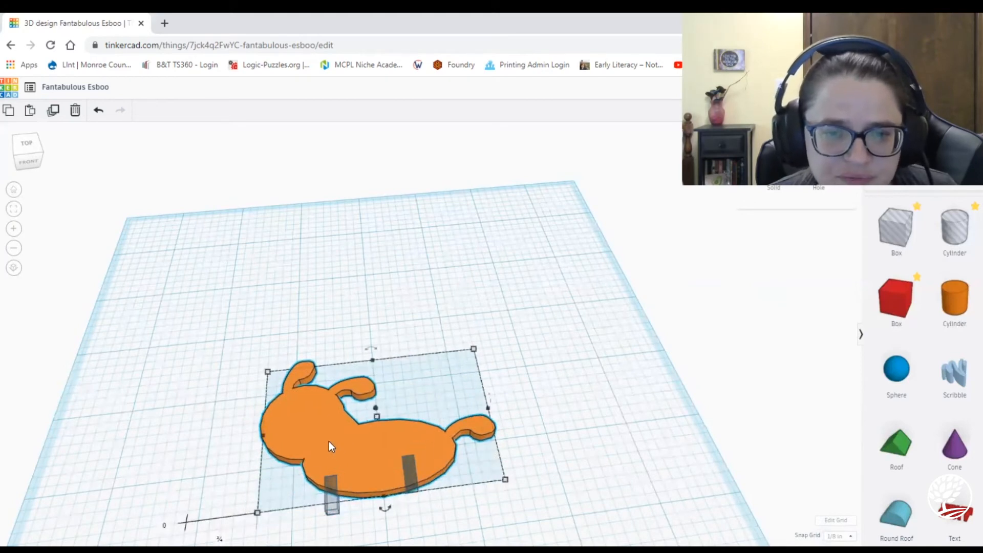
click(99, 111)
click(99, 111)
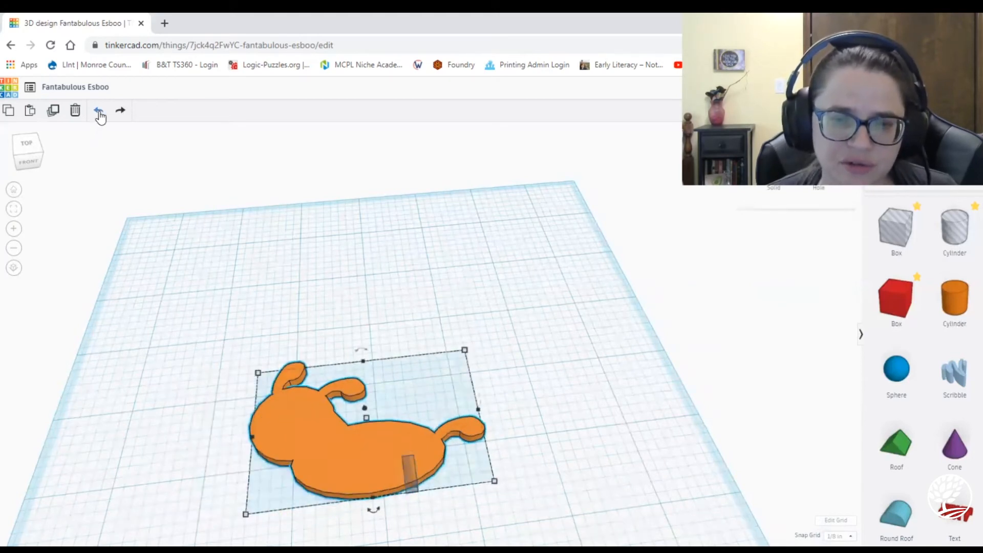
click(591, 409)
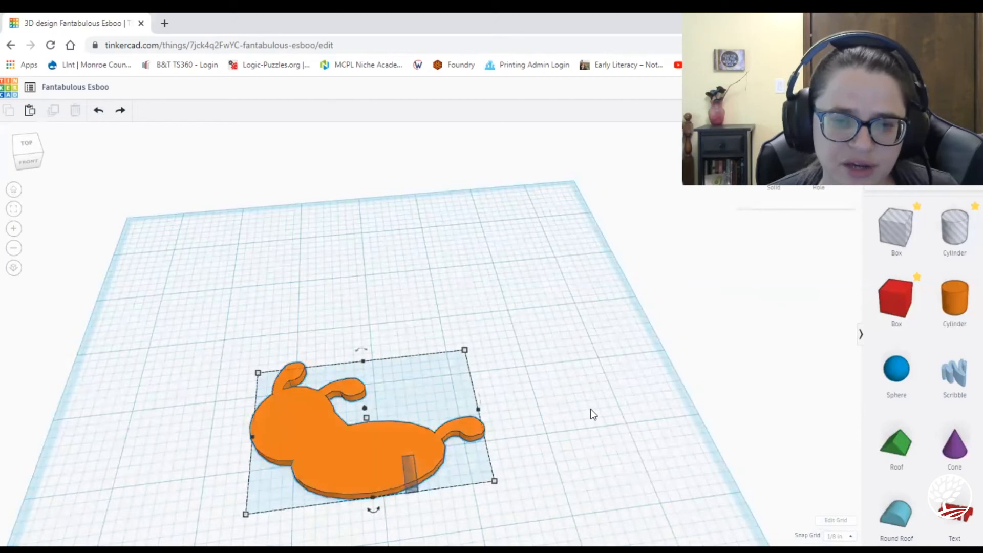
- Duplicate the hole strip and move the copy 7/8 in along the body's front edge toward the head
click(413, 472)
click(54, 110)
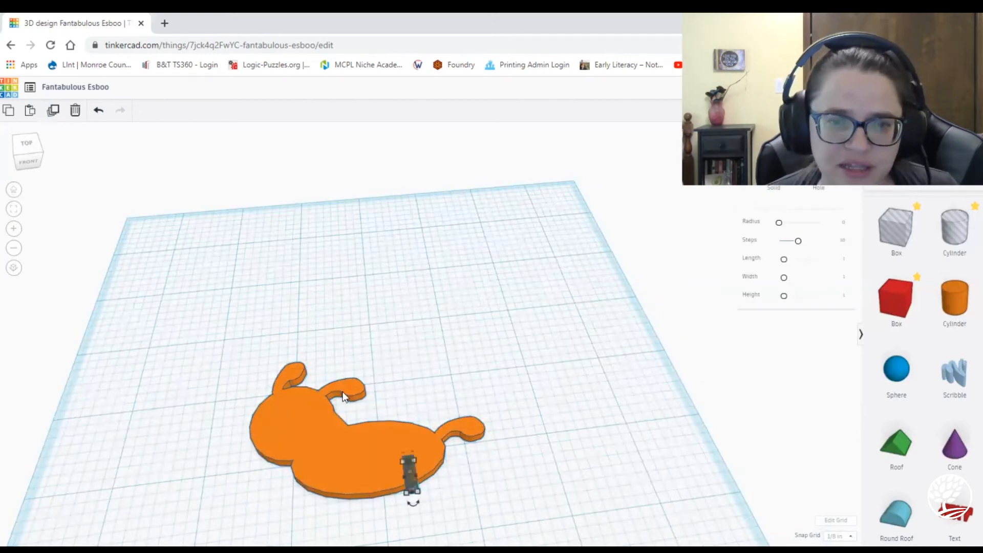
drag(408, 480, 334, 493)
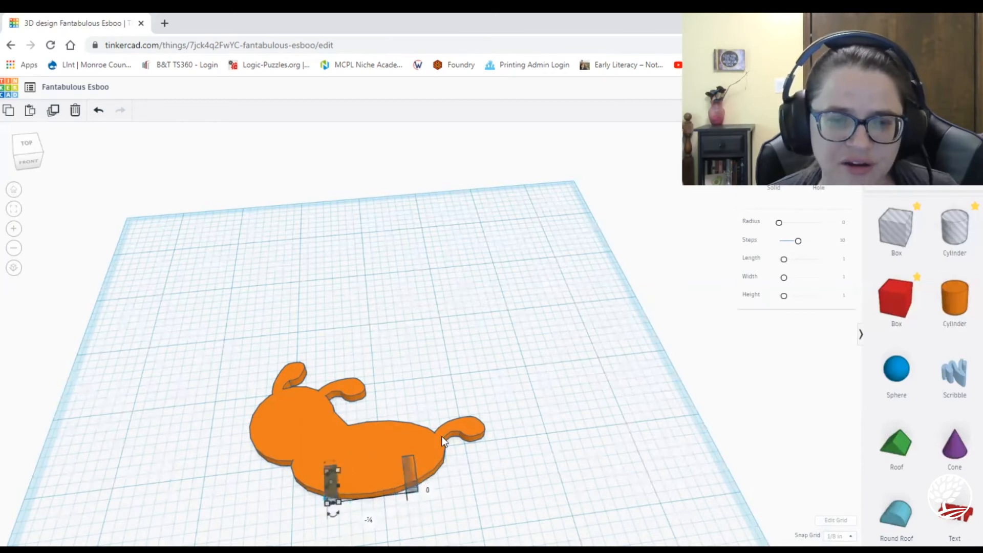
click(548, 328)
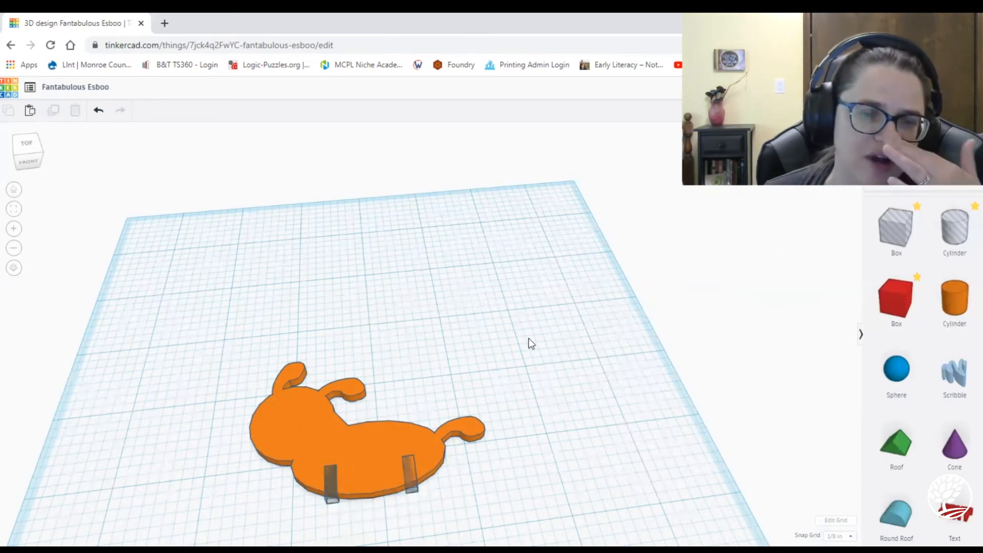
- Duplicate the hole strip nearest the tail and move the copy onto the empty workplane behind the creature
right_drag(369, 480, 438, 398)
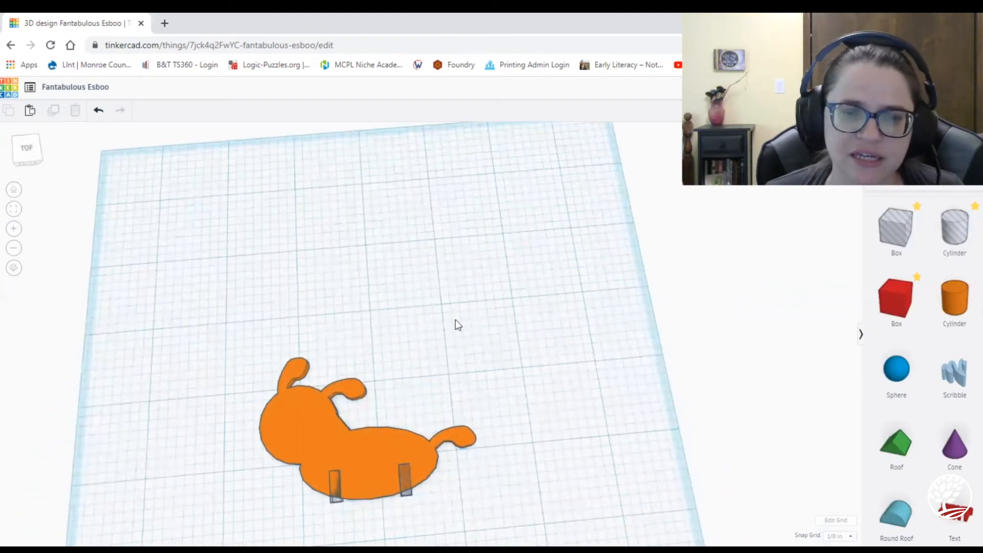
click(330, 483)
click(522, 509)
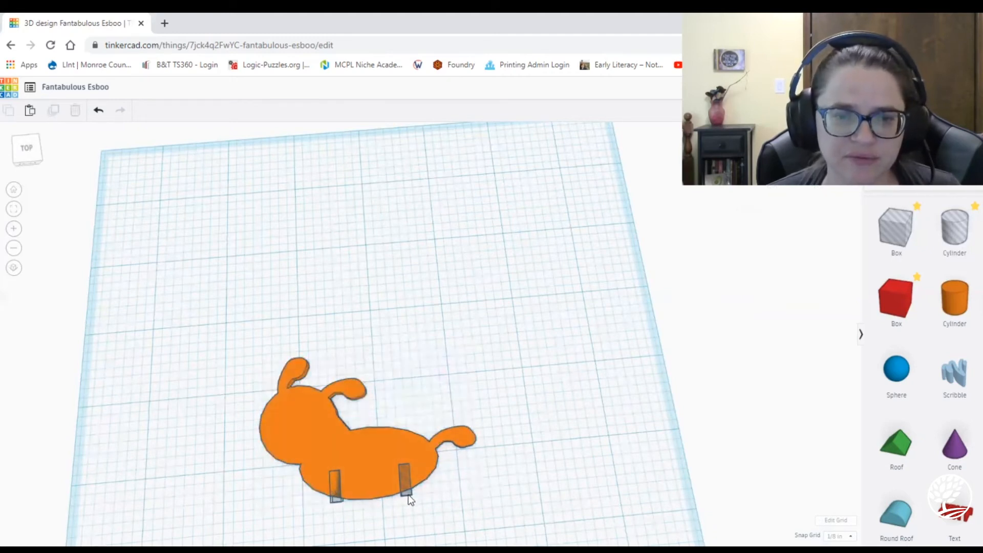
click(408, 495)
click(58, 112)
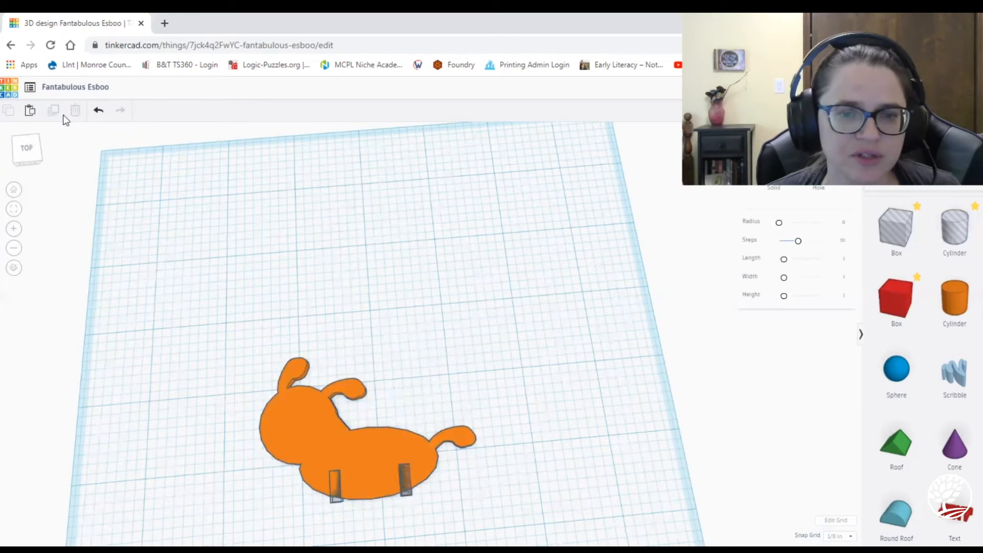
drag(404, 487, 445, 339)
click(98, 111)
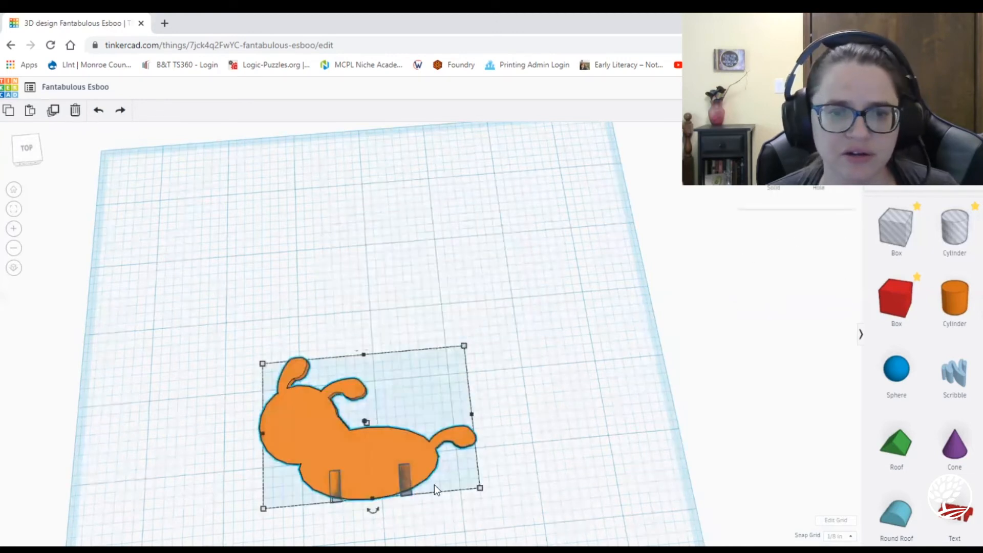
click(421, 515)
drag(407, 489, 504, 314)
click(639, 336)
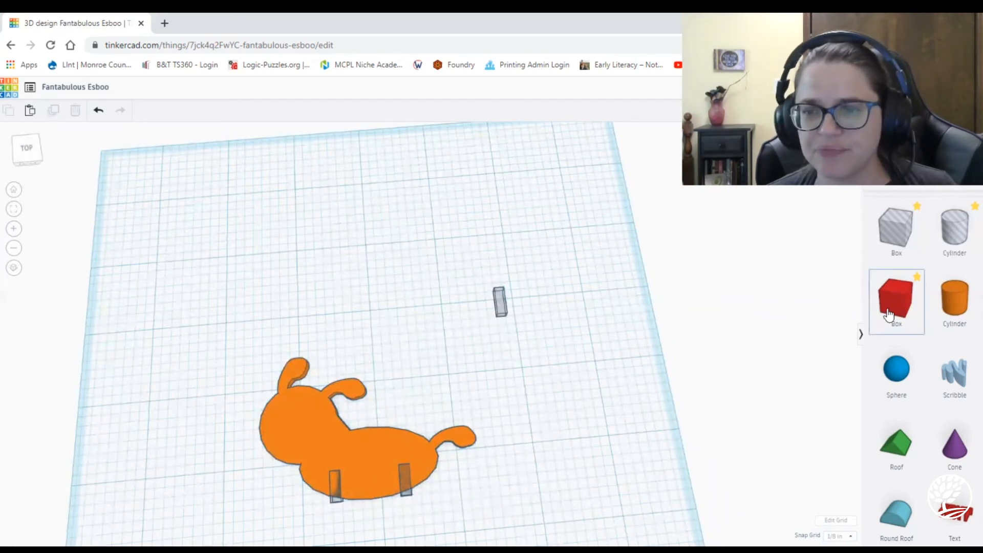
- Place a solid box on the workplane behind the creature and set its height to 1/8 in
drag(896, 313, 389, 279)
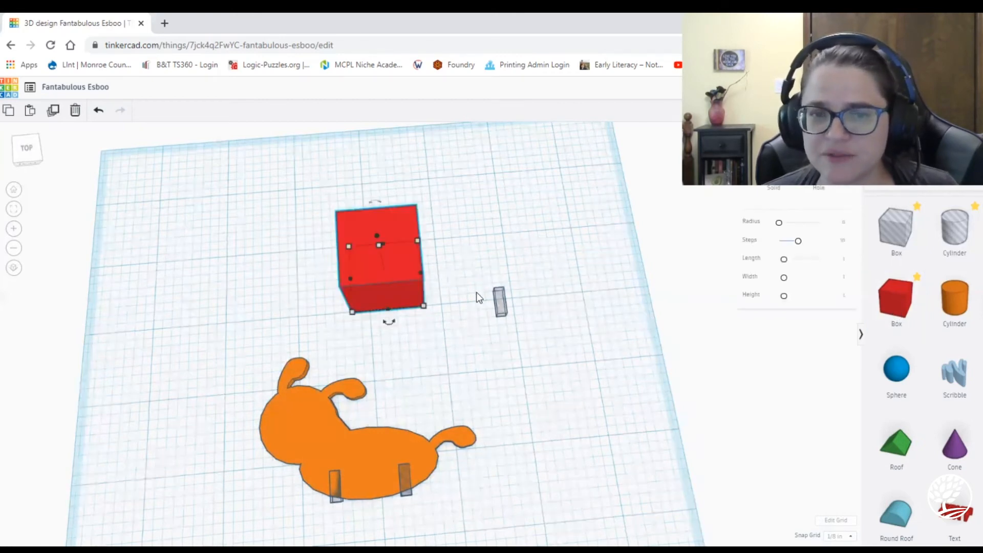
right_drag(654, 353, 607, 292)
click(382, 250)
click(433, 283)
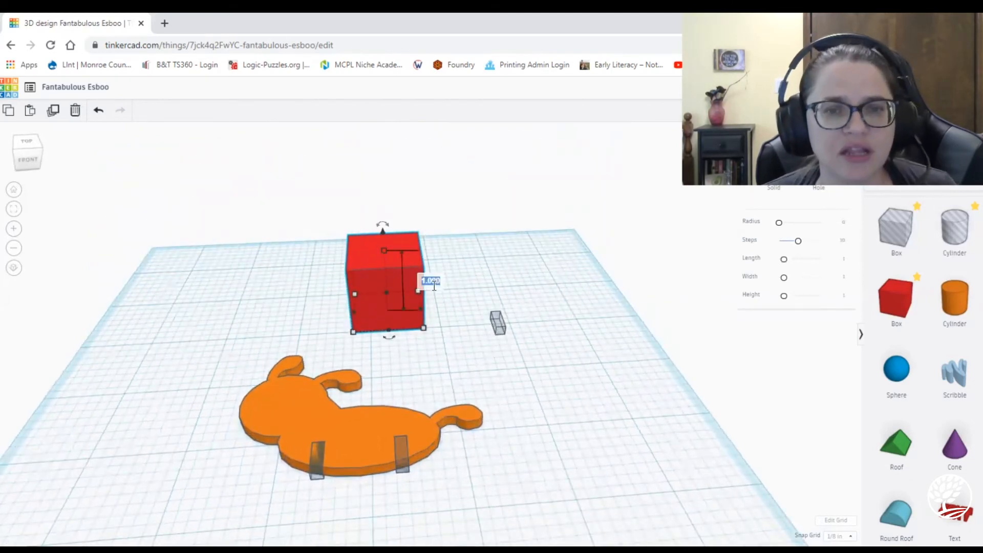
text(0.5)
key(Return)
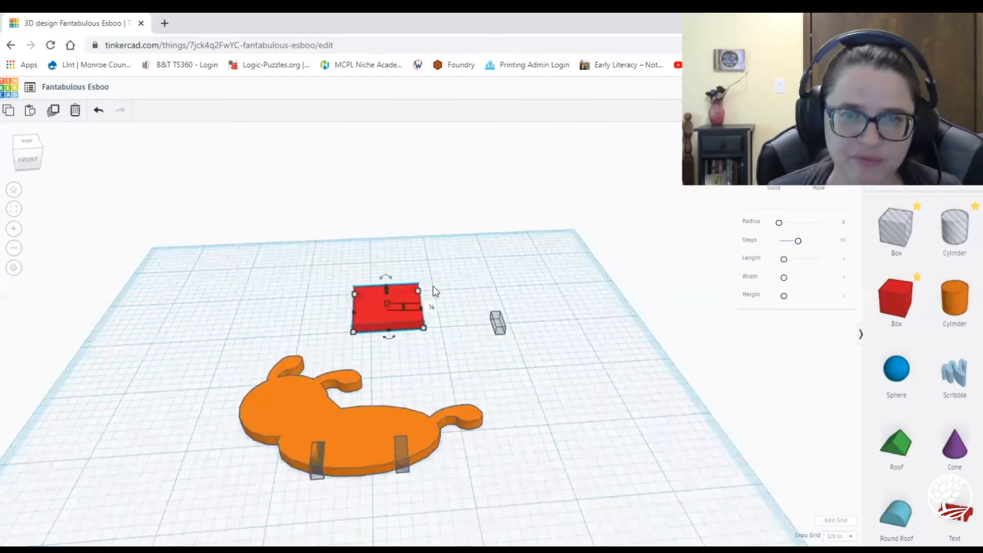
- Narrow the red box to 5/8 in wide while keeping it 1 in long
scroll(465, 340, up, 3)
right_drag(514, 272, 462, 336)
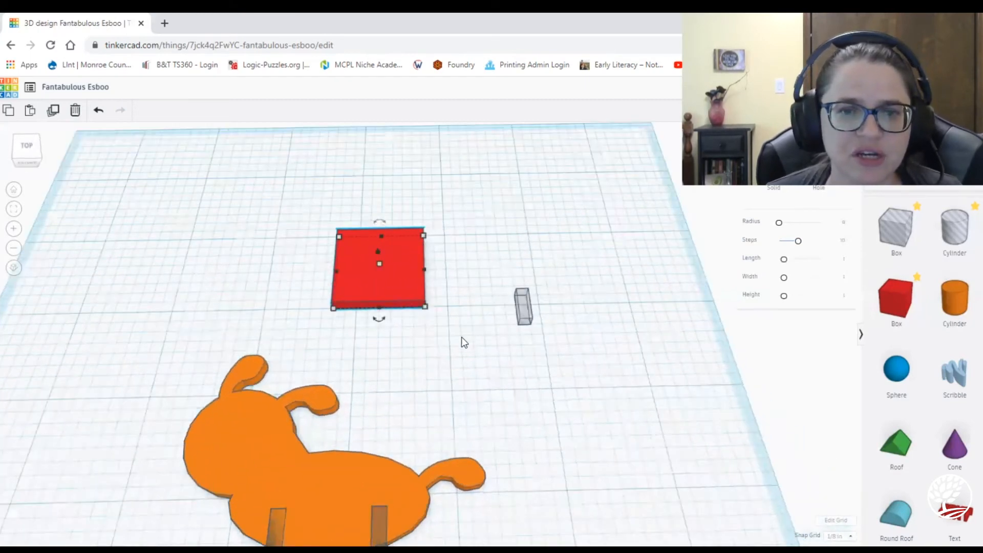
drag(425, 304, 386, 302)
scroll(398, 293, up, 2)
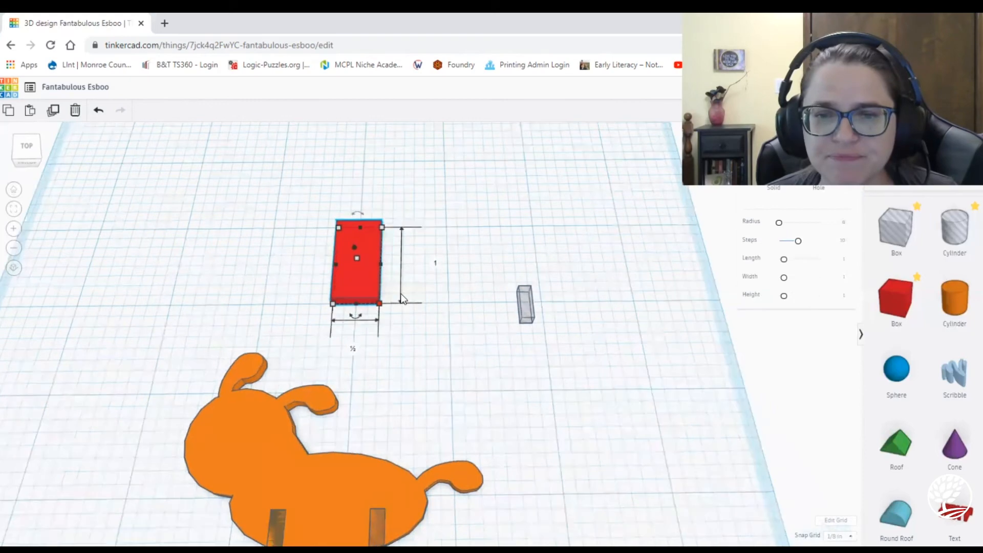
drag(373, 302, 373, 302)
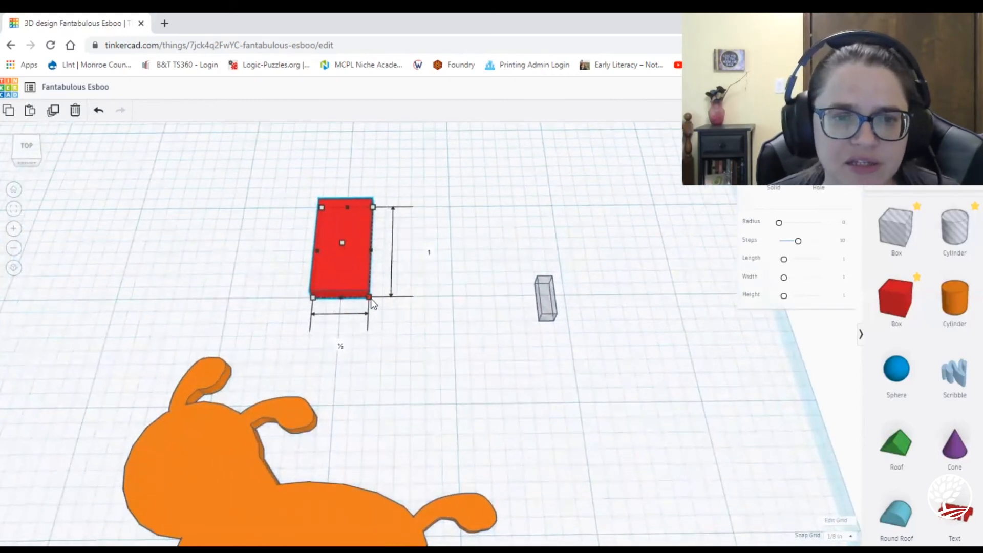
scroll(450, 375, up, 3)
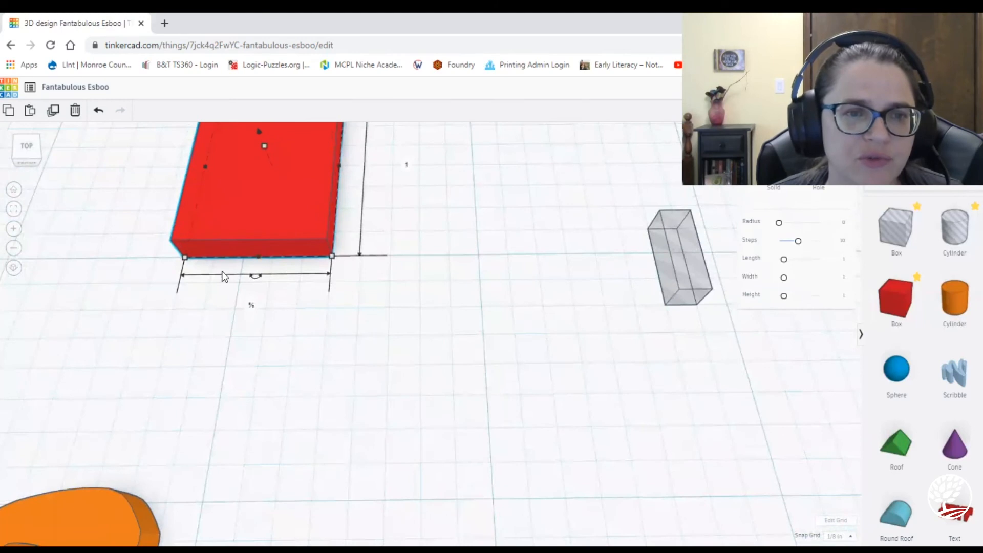
scroll(505, 284, down, 3)
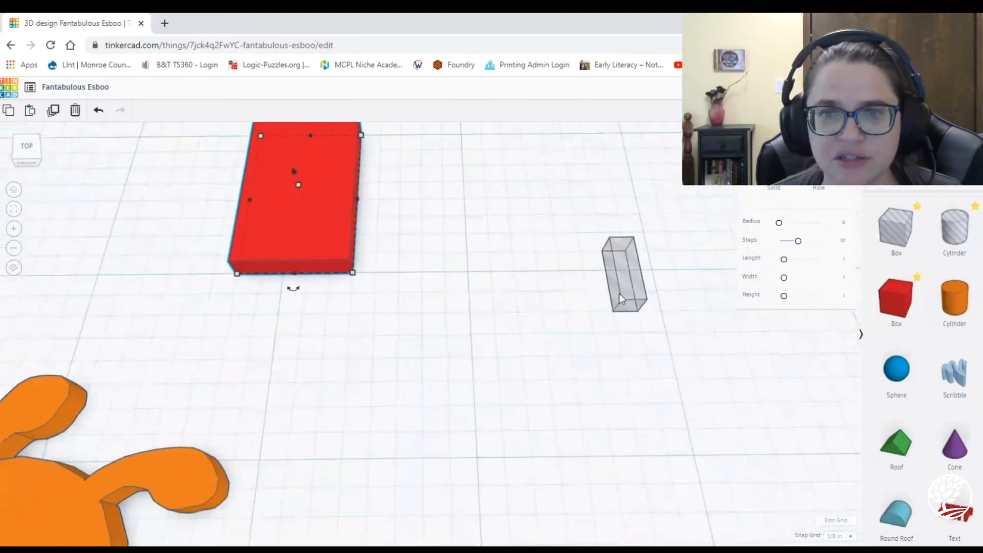
- Move the spare hole strip onto the red box, centred across its width and reaching its back edge
drag(629, 291, 290, 264)
scroll(413, 239, down, 2)
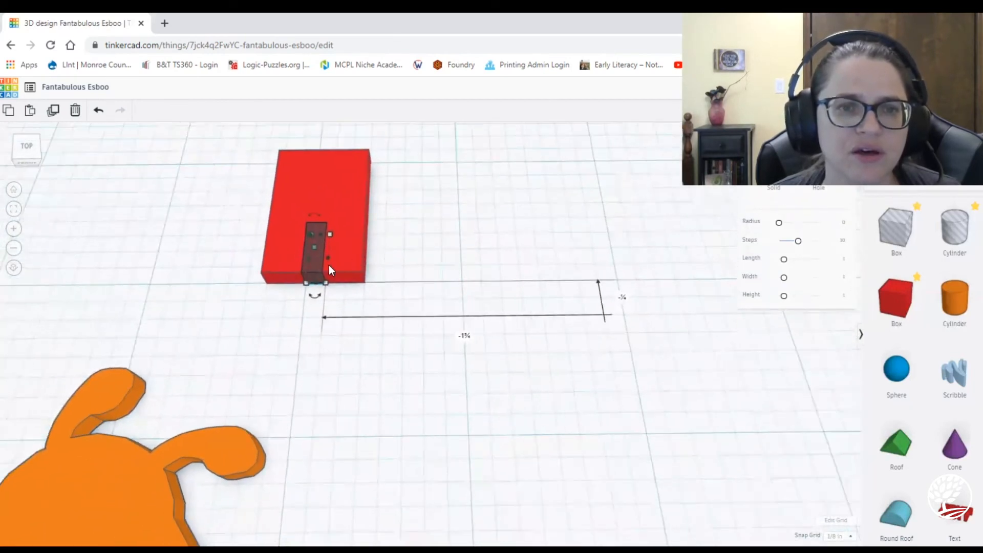
drag(313, 270, 315, 186)
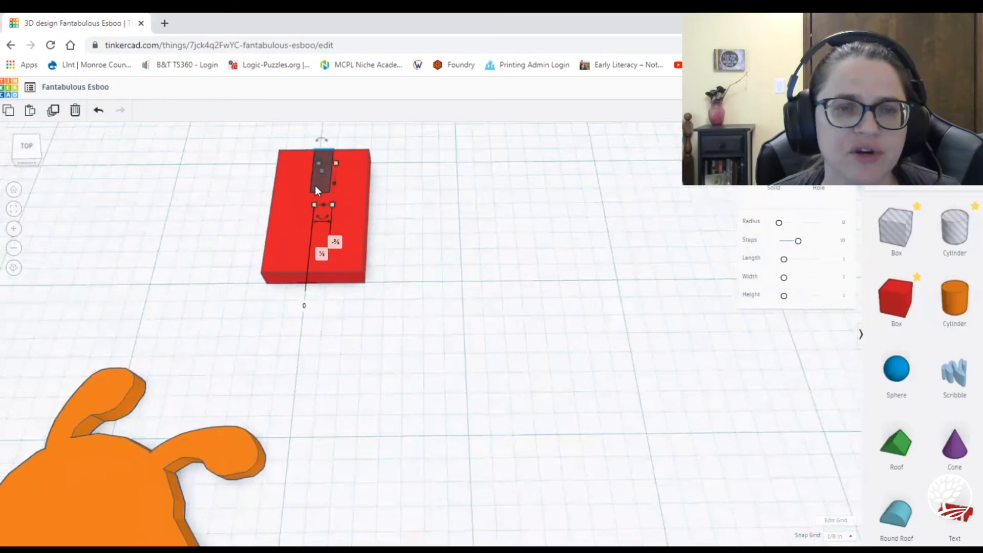
scroll(423, 318, down, 5)
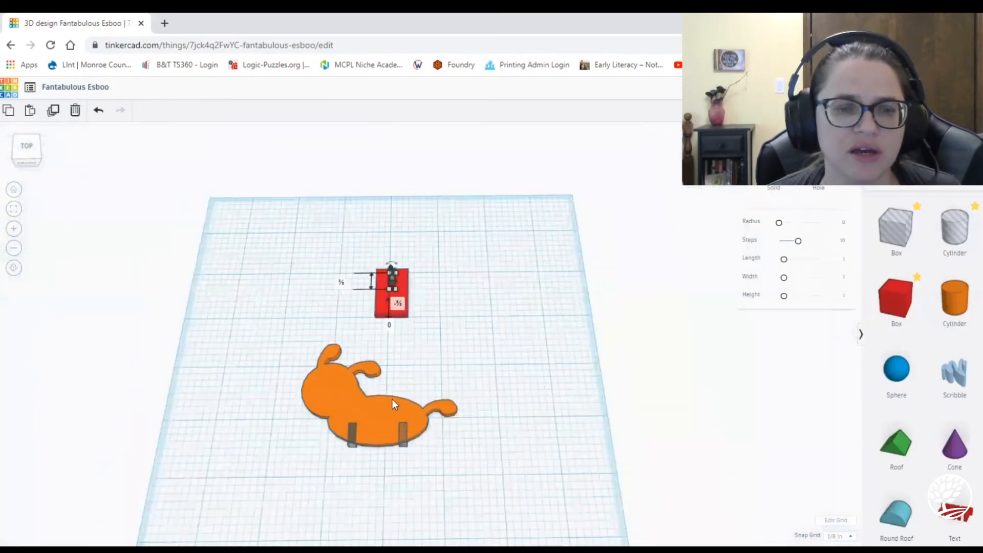
scroll(527, 310, up, 6)
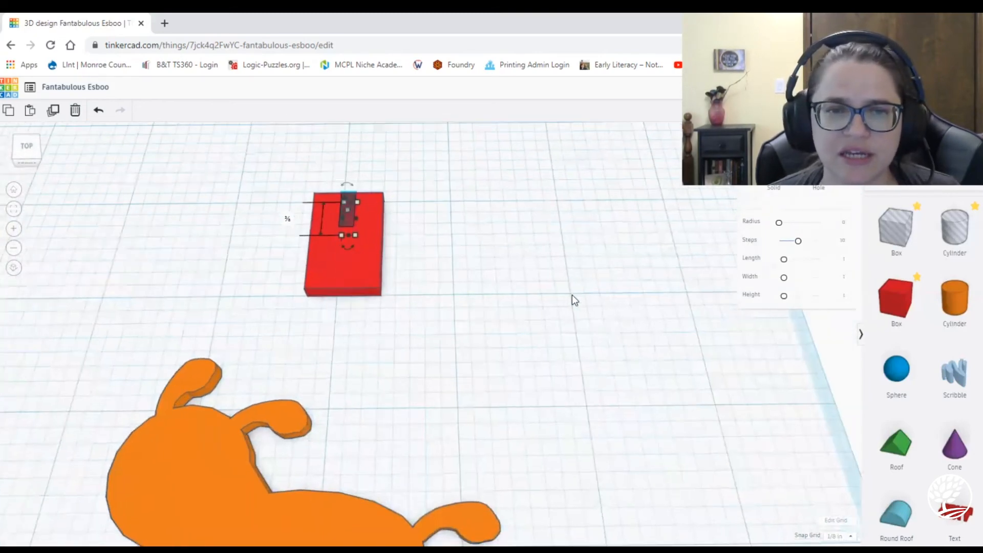
click(555, 292)
scroll(446, 286, up, 3)
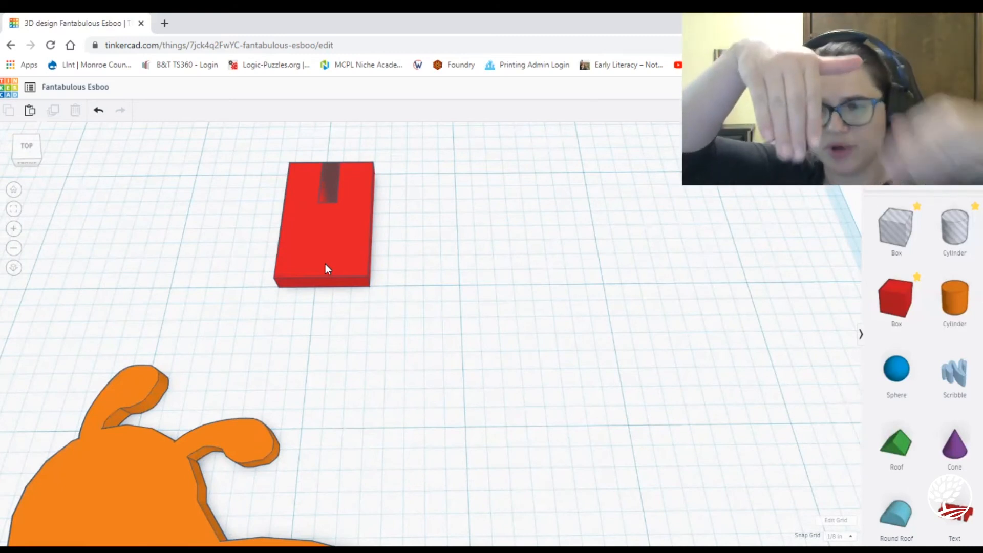
- Duplicate the hole strip on the red box and move the copy to the middle of the box's front edge
click(323, 178)
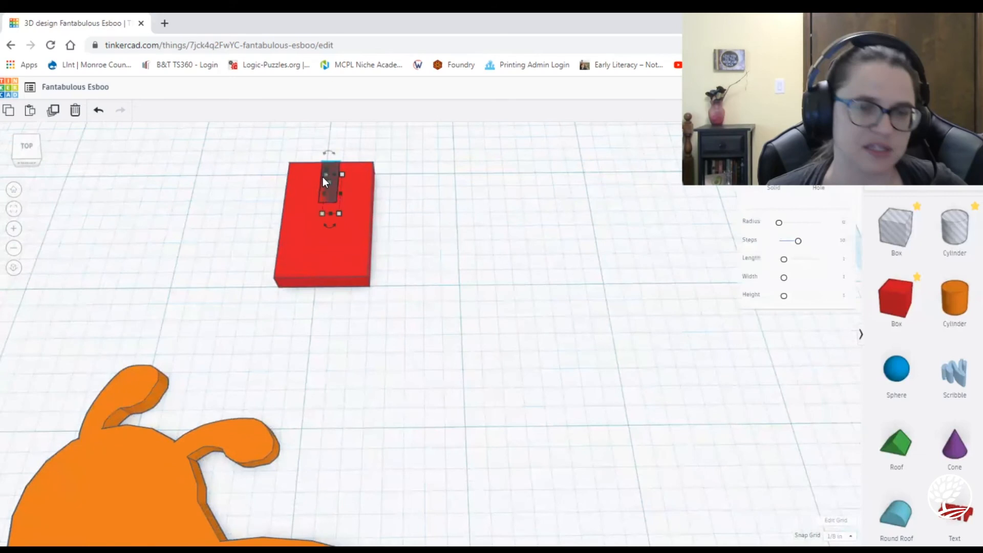
drag(331, 213, 323, 259)
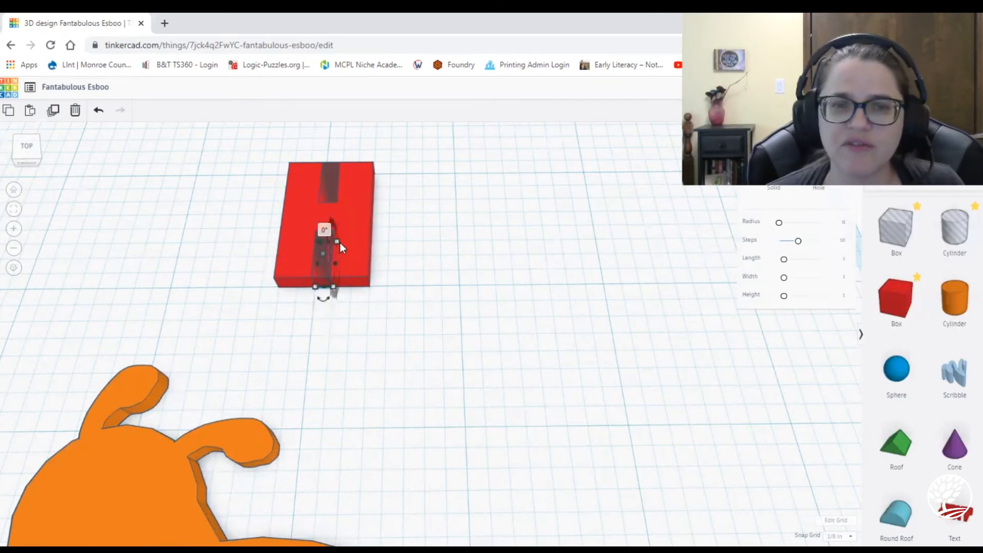
click(468, 285)
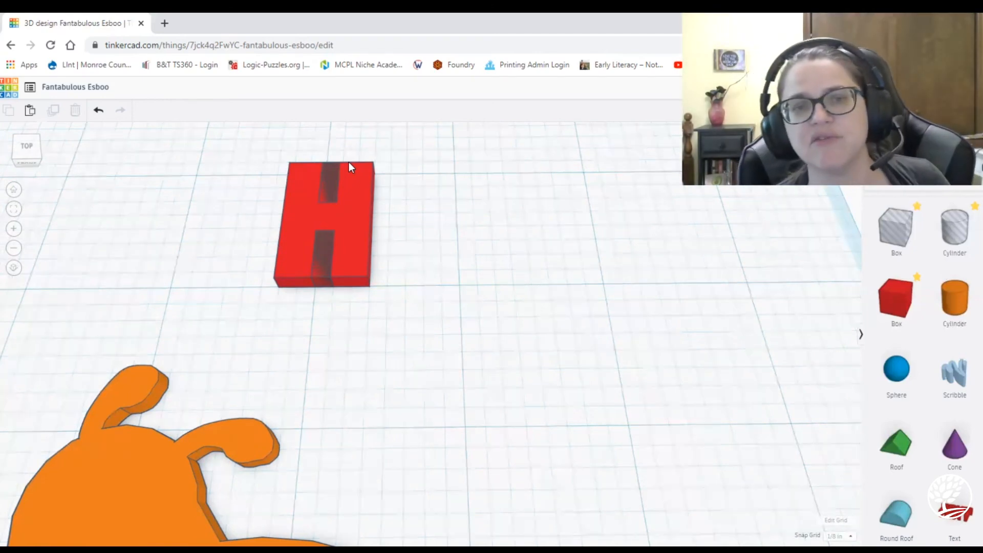
- Group the creature with its two hole strips to cut the leg slots into the body
right_drag(350, 167, 325, 220)
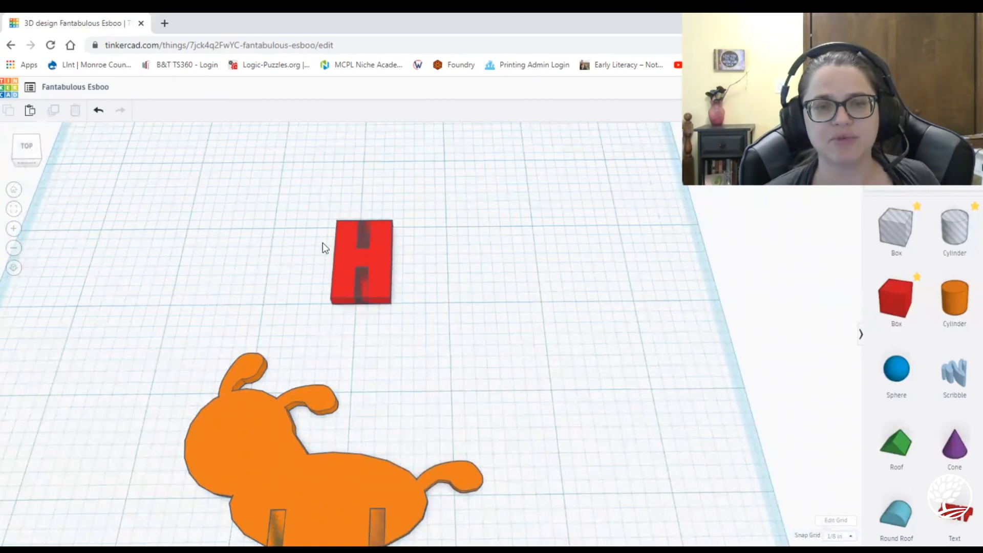
scroll(208, 493, down, 2)
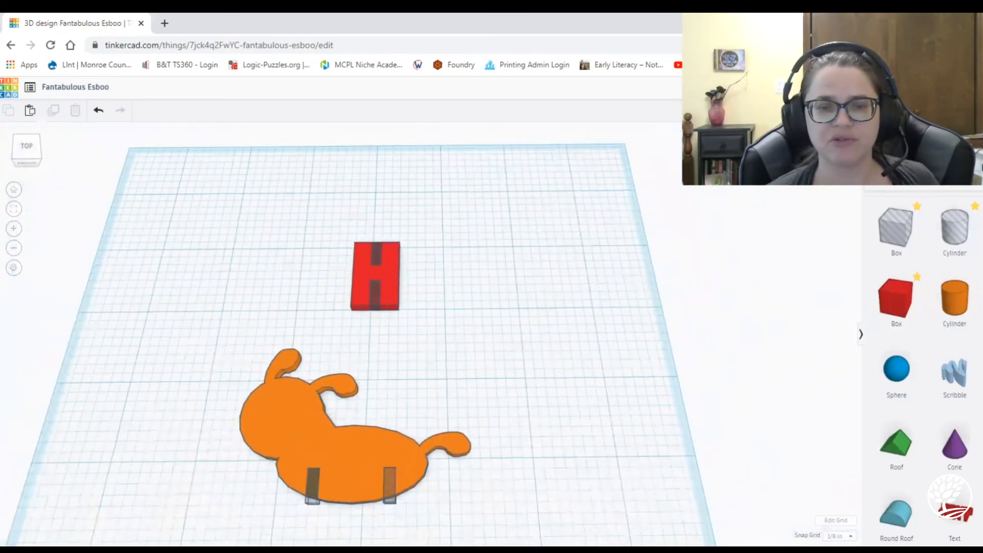
drag(217, 390, 504, 537)
key(ctrl+g)
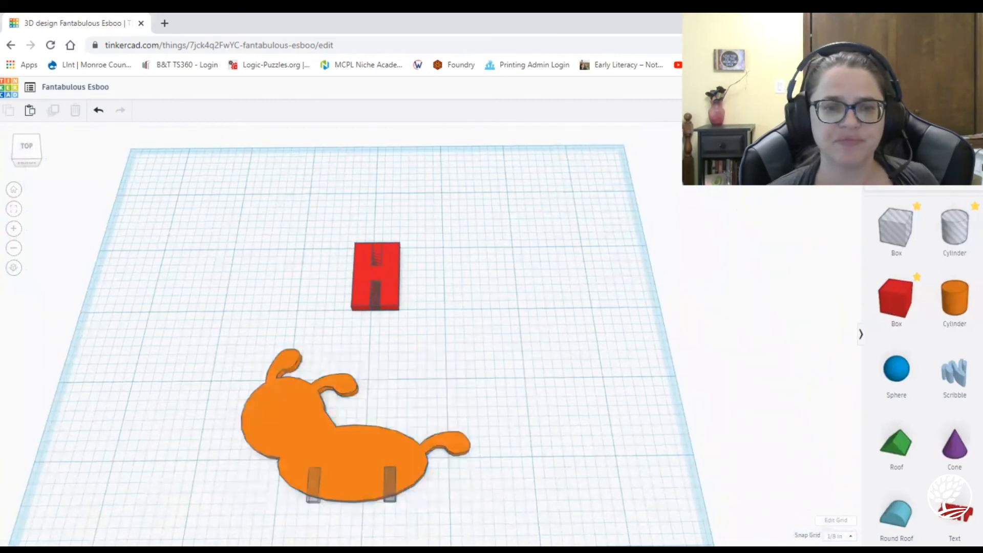
click(308, 230)
- Group the red box with its two hole strips to cut a slot into each end
drag(333, 231, 444, 323)
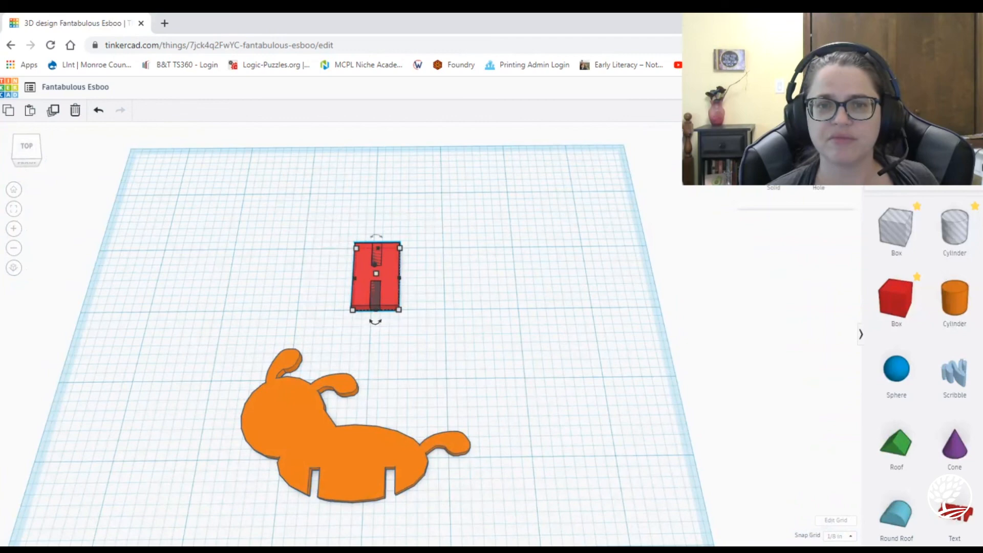
key(ctrl+g)
scroll(534, 296, up, 3)
click(514, 315)
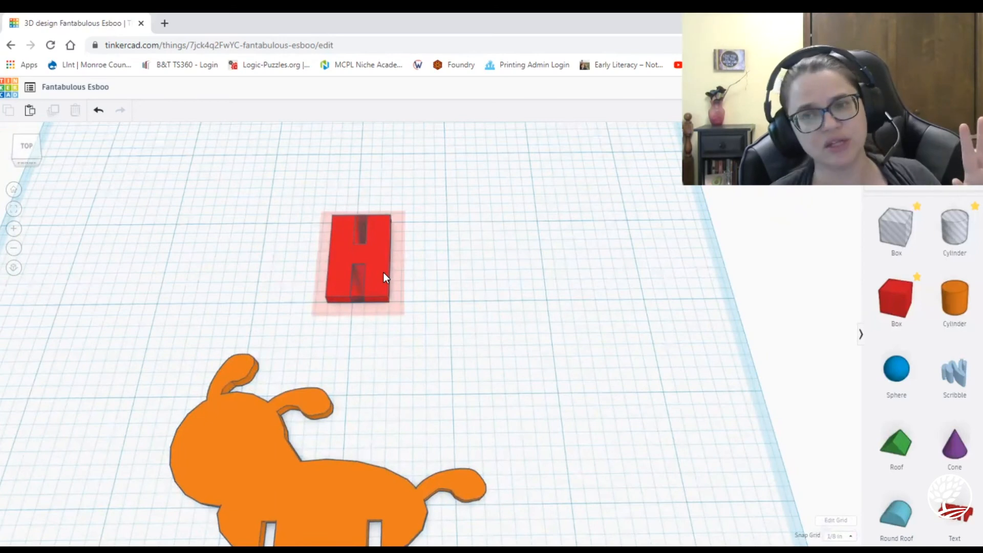
- Duplicate the red slotted leg piece and move the copy diagonally forward and to the right, clear of the original and the creature
click(333, 259)
click(599, 306)
click(373, 281)
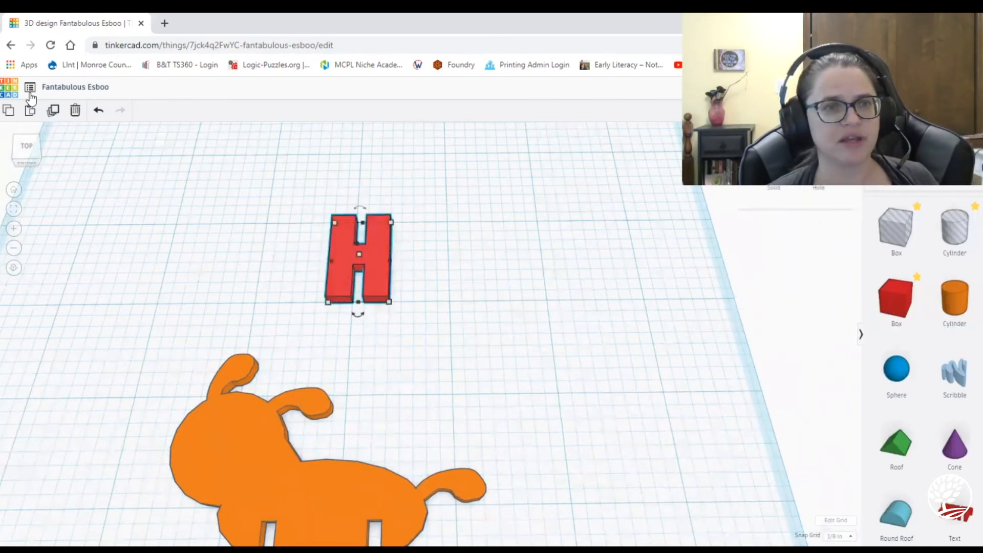
click(50, 116)
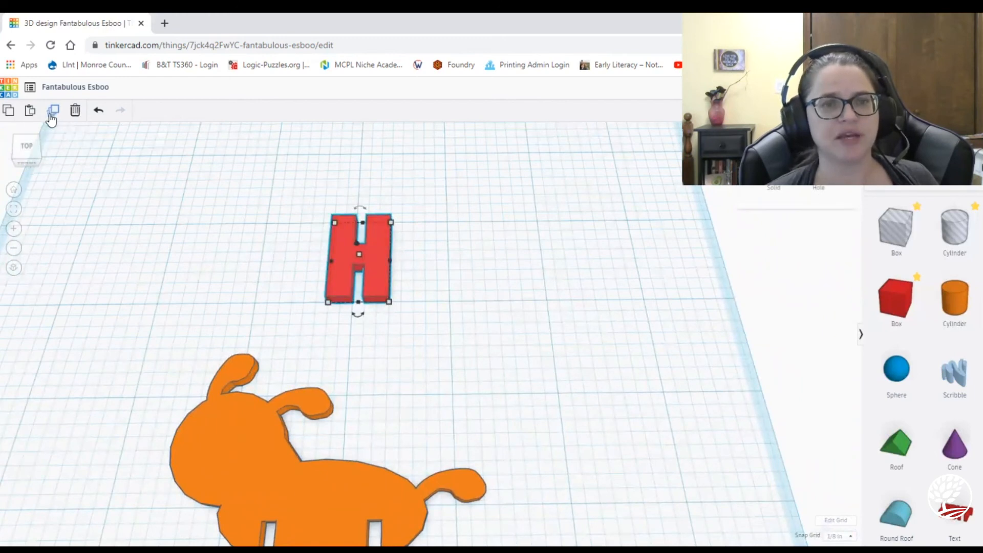
double_click(346, 278)
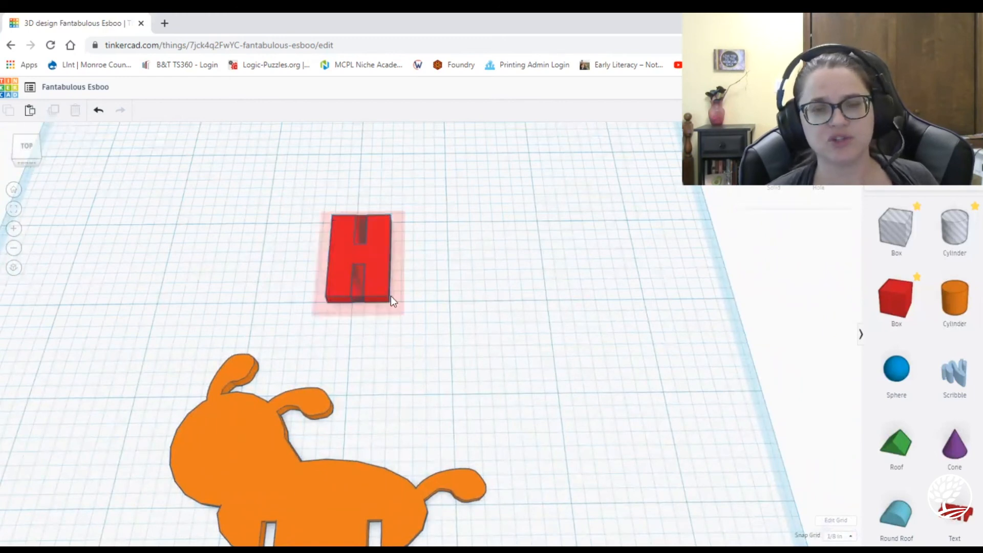
click(446, 368)
drag(387, 279, 464, 342)
click(573, 275)
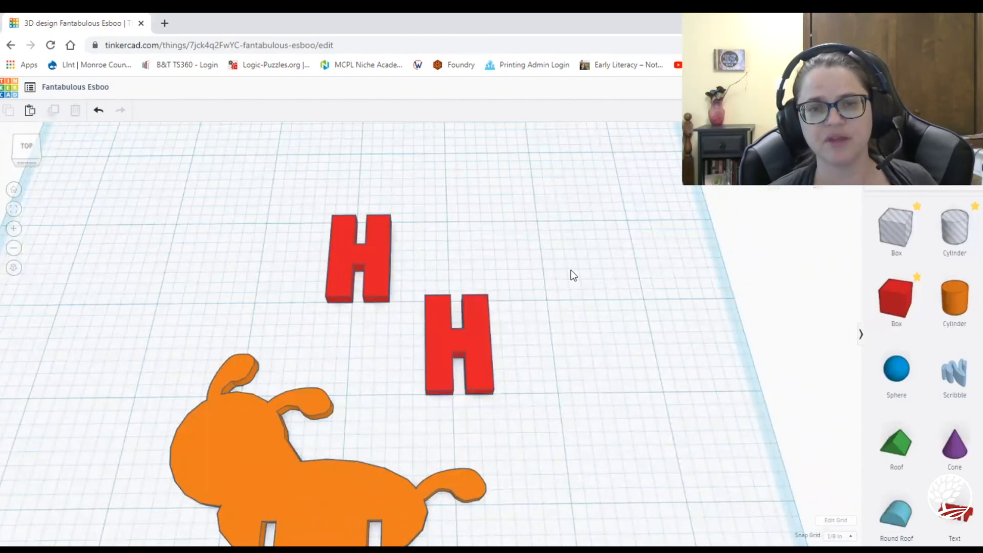
- Rename the design with the maker's first name followed by "FlatDog"
scroll(572, 275, down, 5)
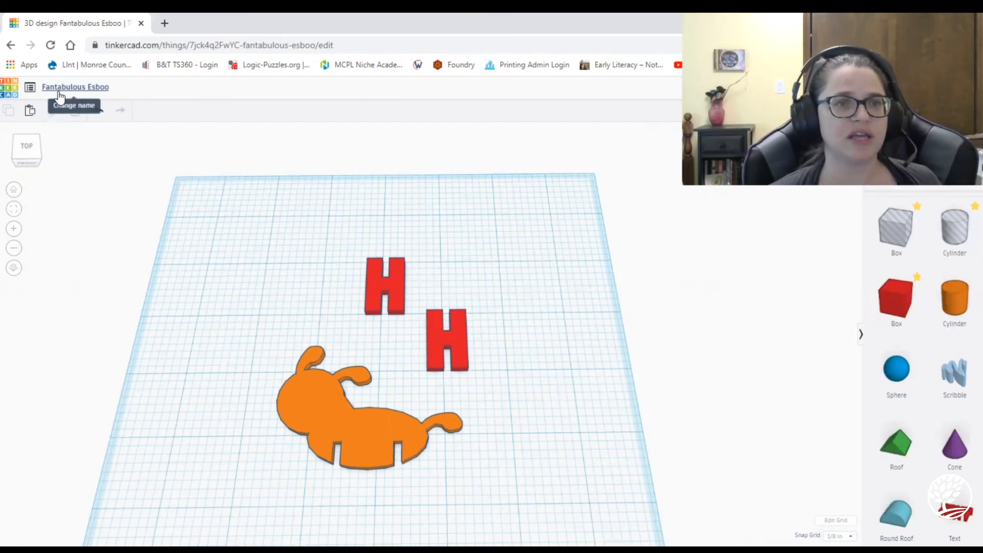
click(109, 87)
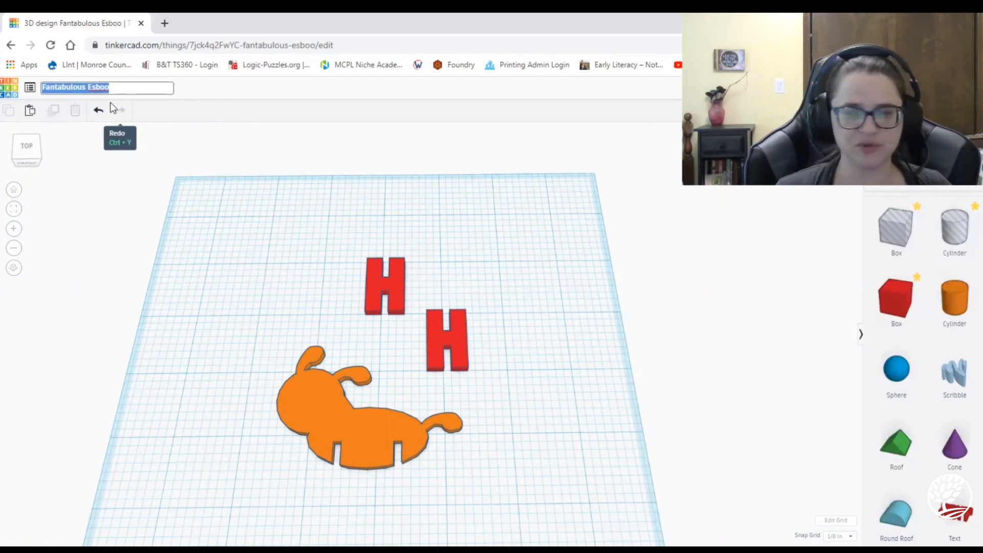
text(Kim)
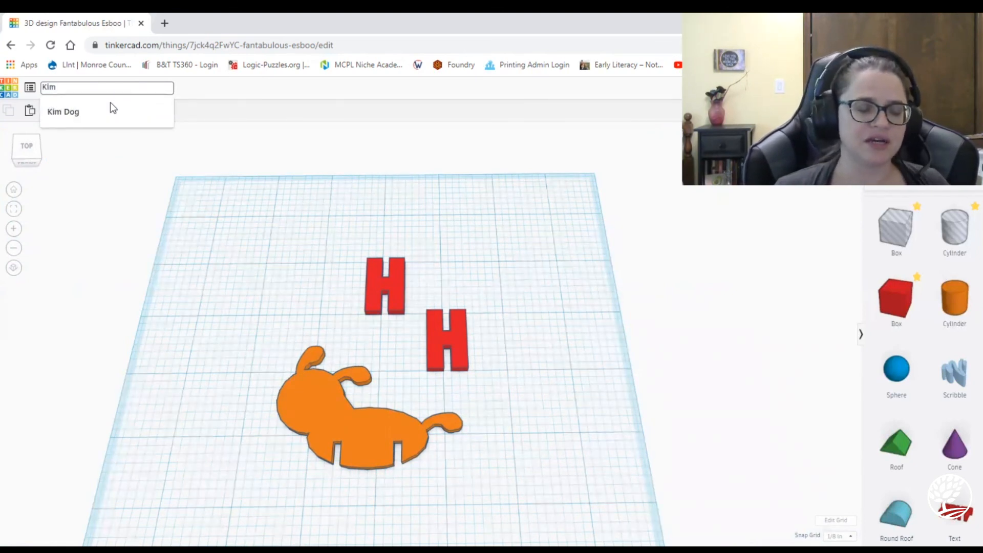
text( Flat)
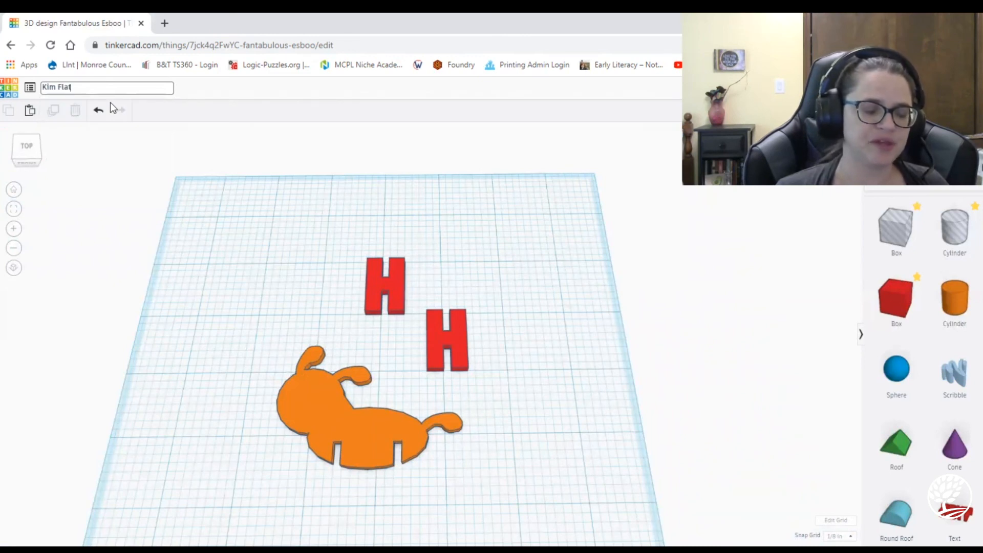
text(Dog)
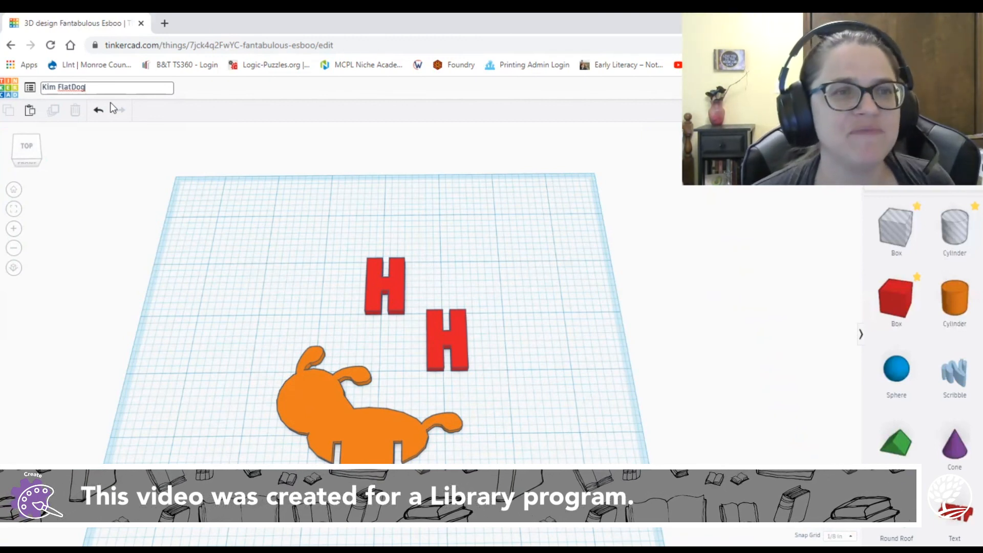
key(Return)
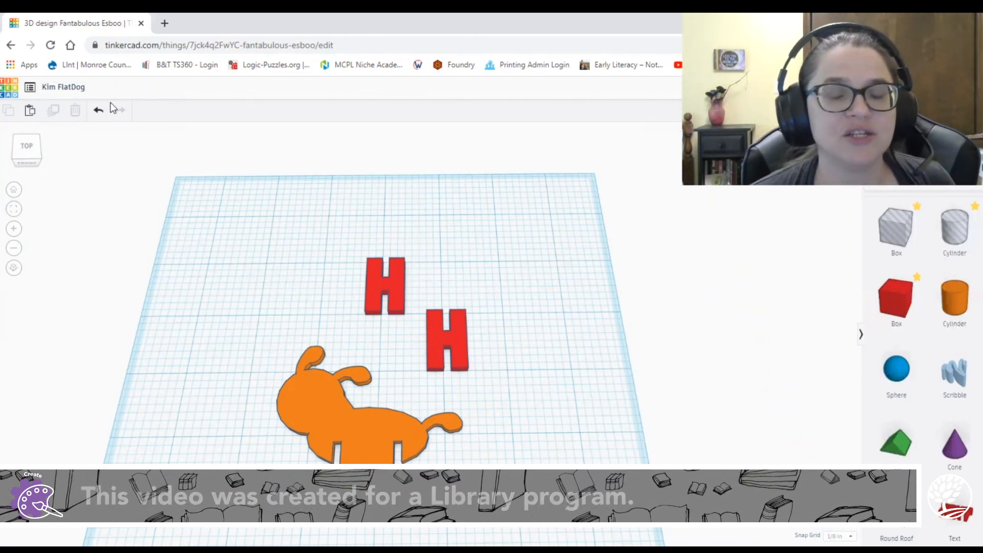